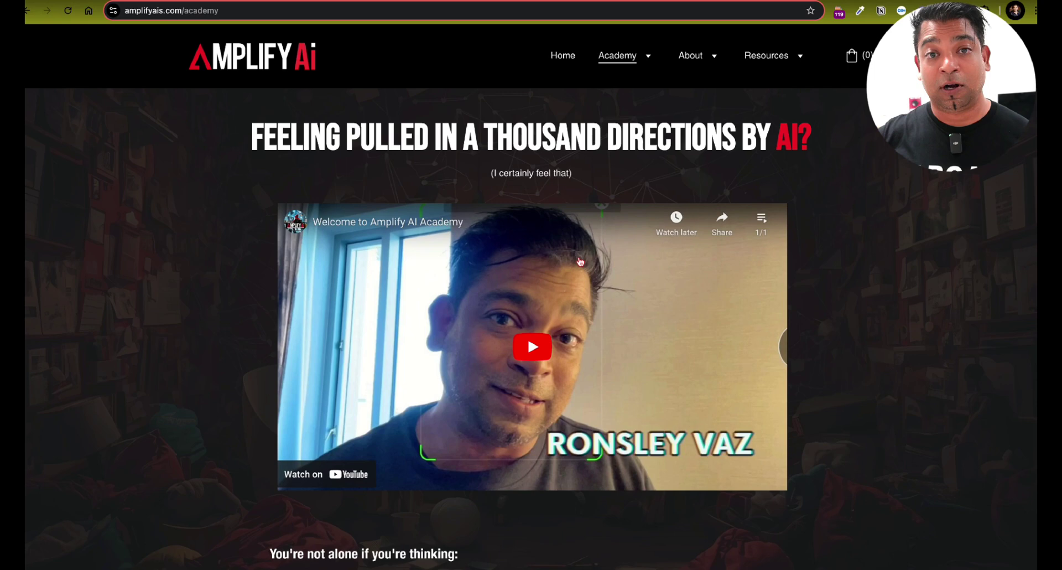
scroll(219, 276, down, 1)
scroll(183, 150, up, 1)
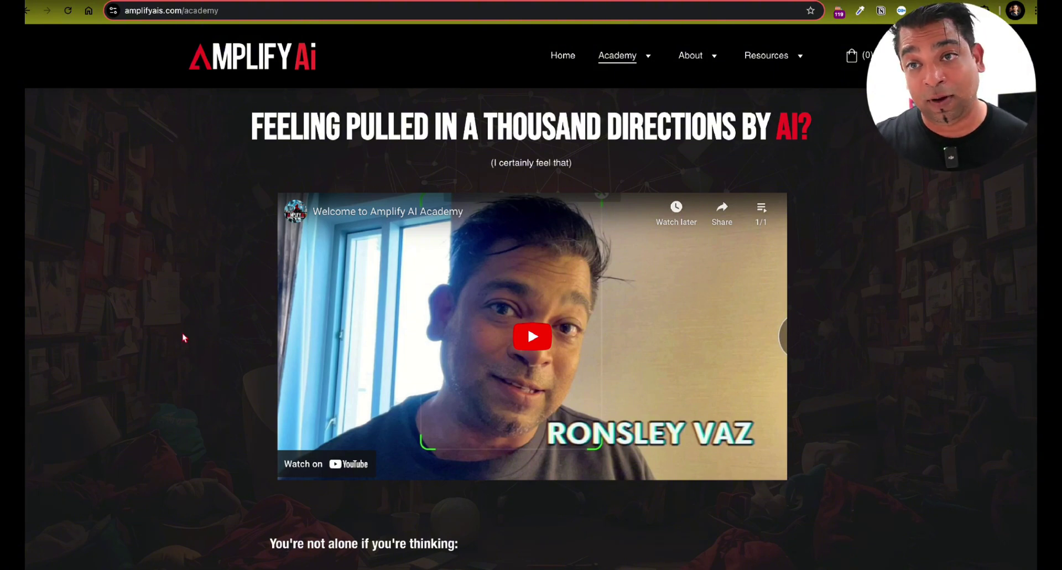
scroll(185, 337, down, 1)
scroll(166, 340, up, 1)
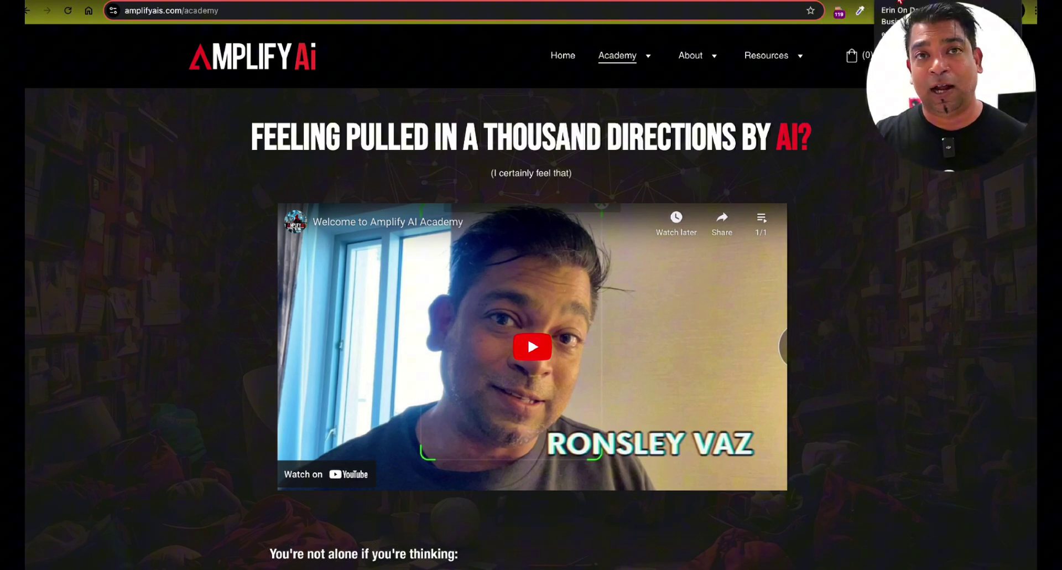
Switch to the Perplexity thread on book landing pages and review its prompt, research steps and sources.
click(900, 1)
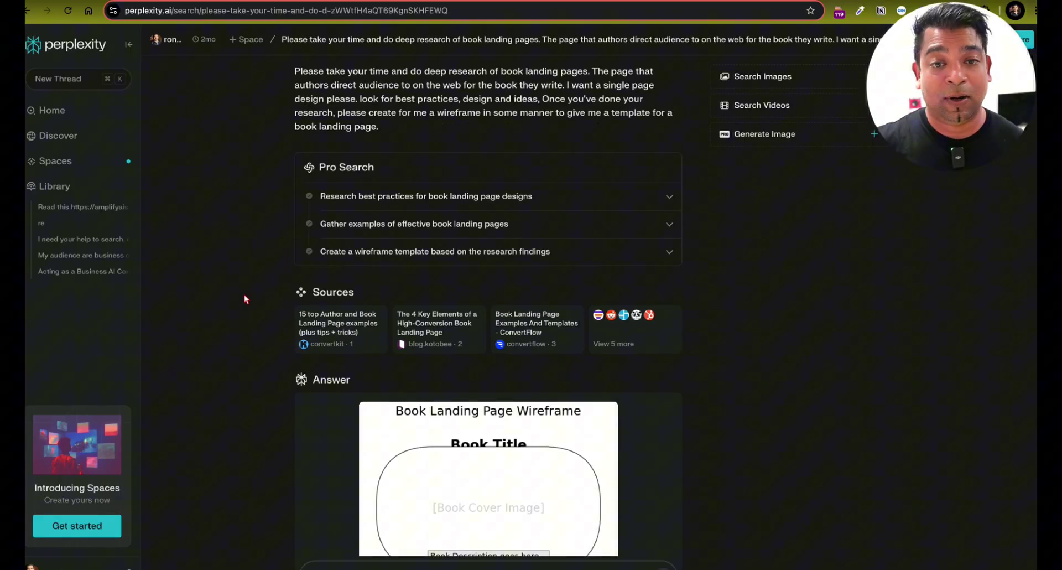
scroll(224, 325, up, 2)
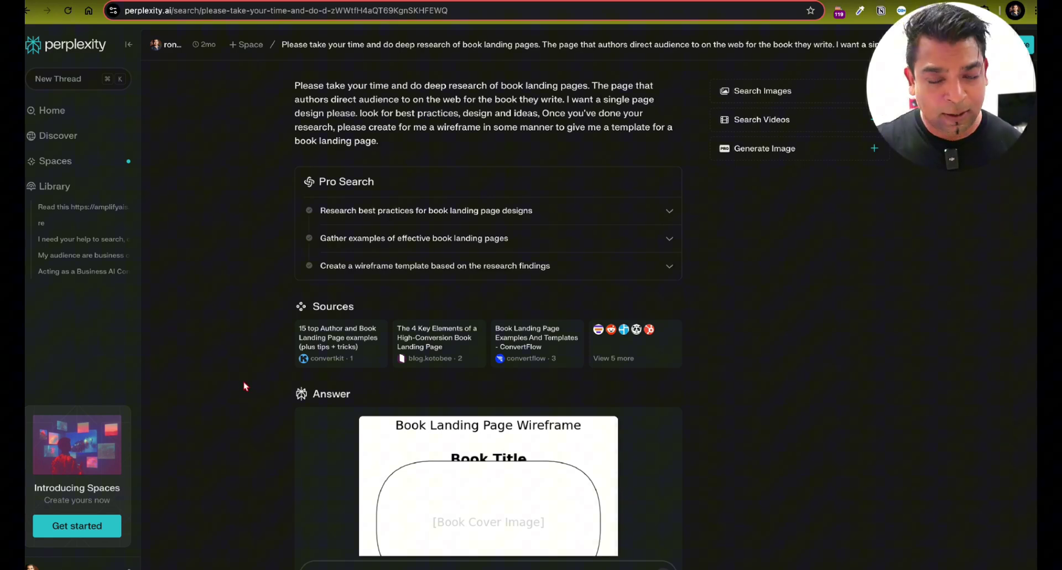
mouse_move(514, 361)
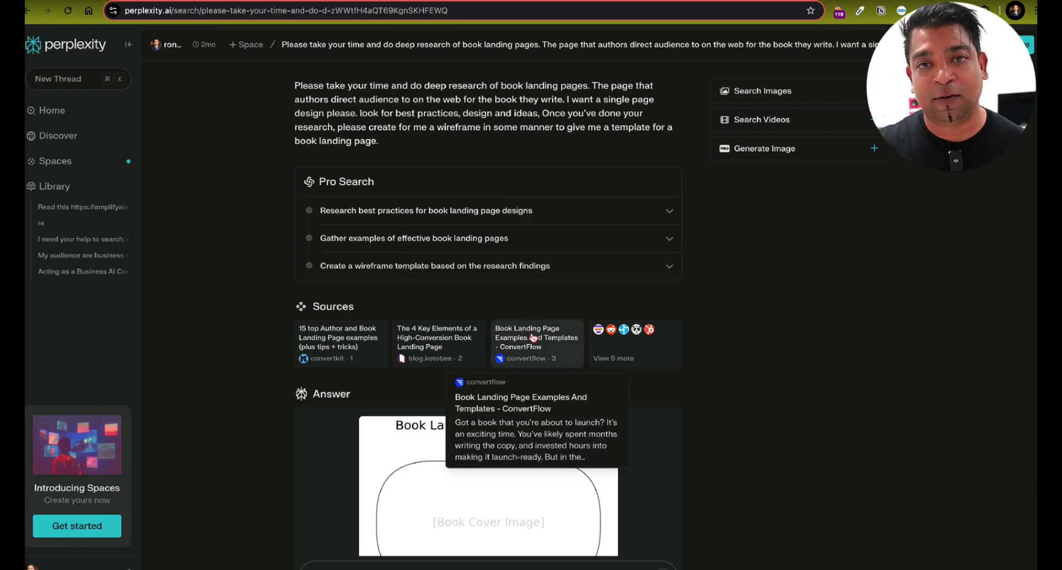
scroll(628, 350, down, 2)
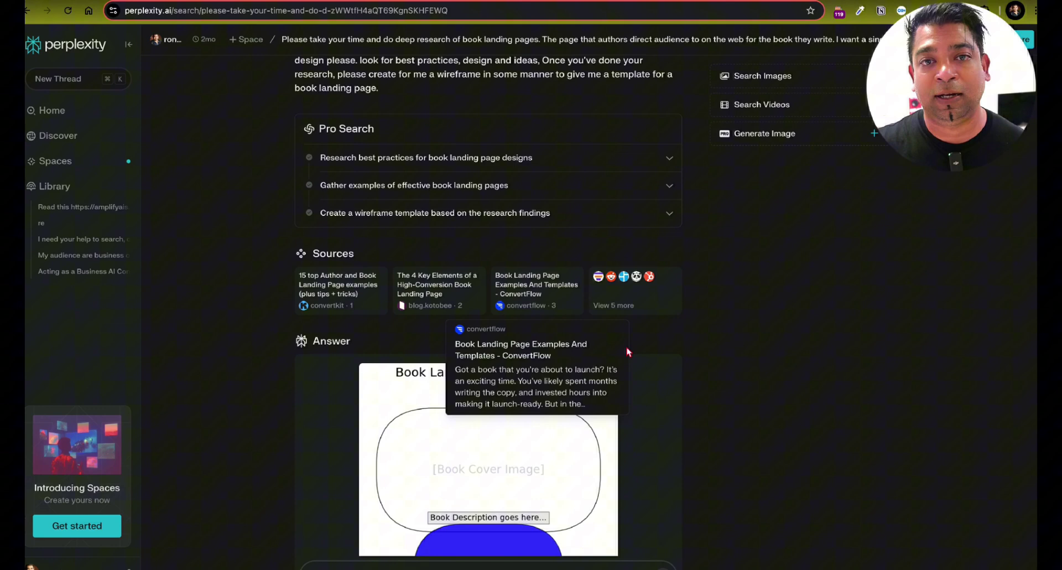
scroll(625, 350, down, 1)
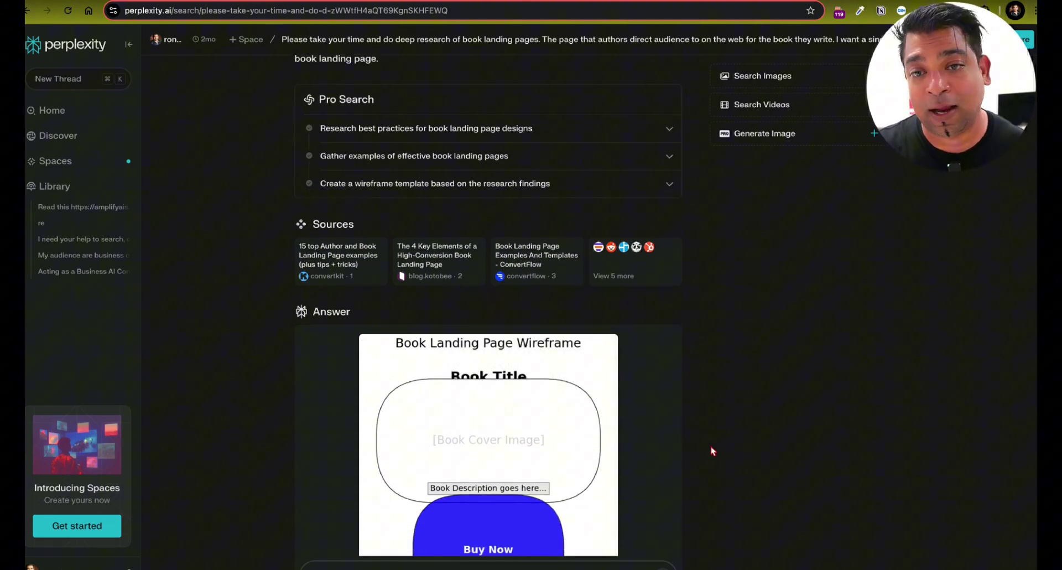
scroll(612, 377, up, 3)
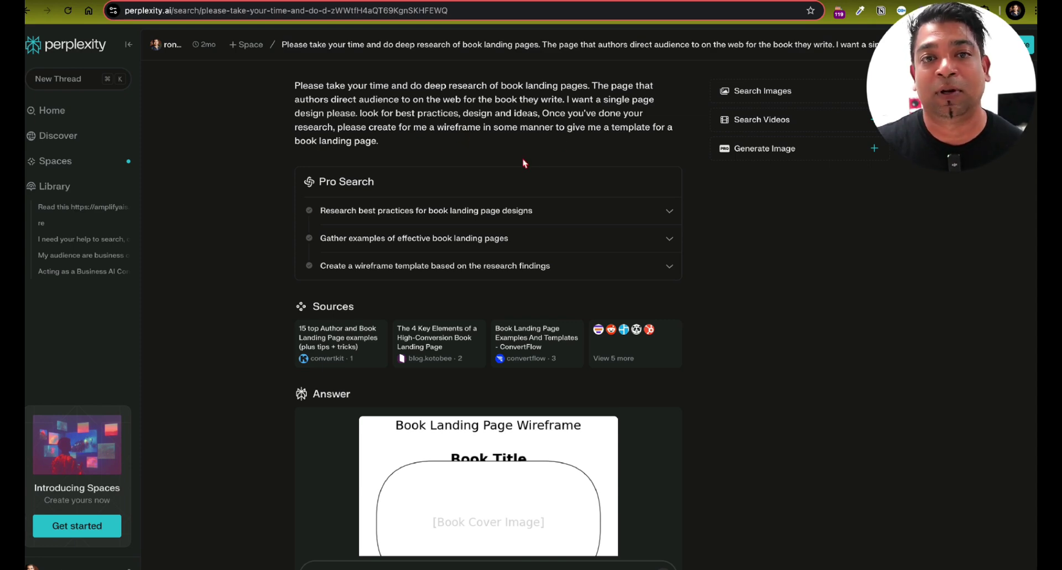
scroll(518, 173, down, 3)
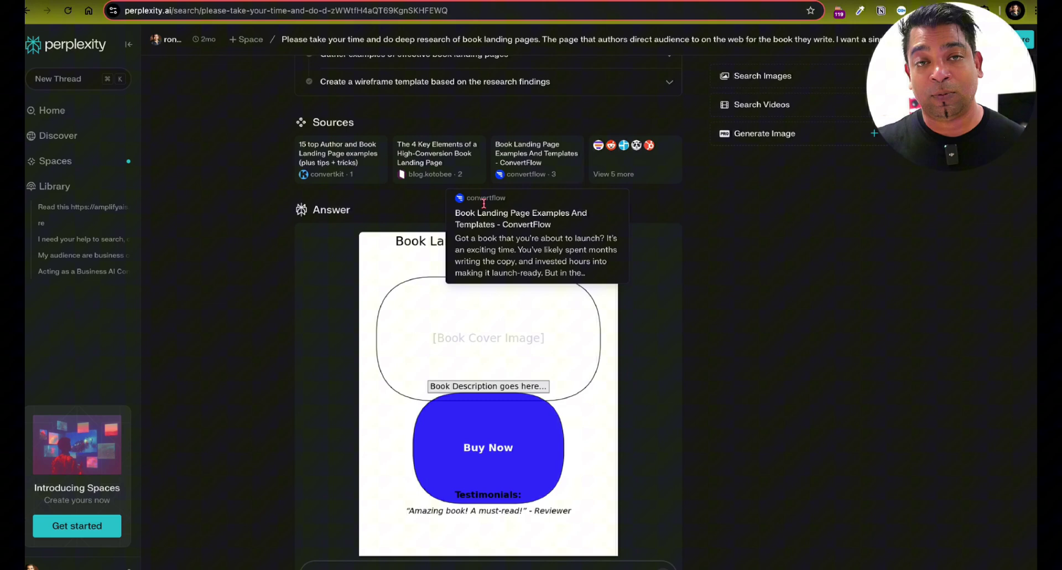
Read through the book landing page wireframe answer, from the section list to the best practices and related questions.
scroll(478, 226, down, 2)
scroll(478, 226, down, 5)
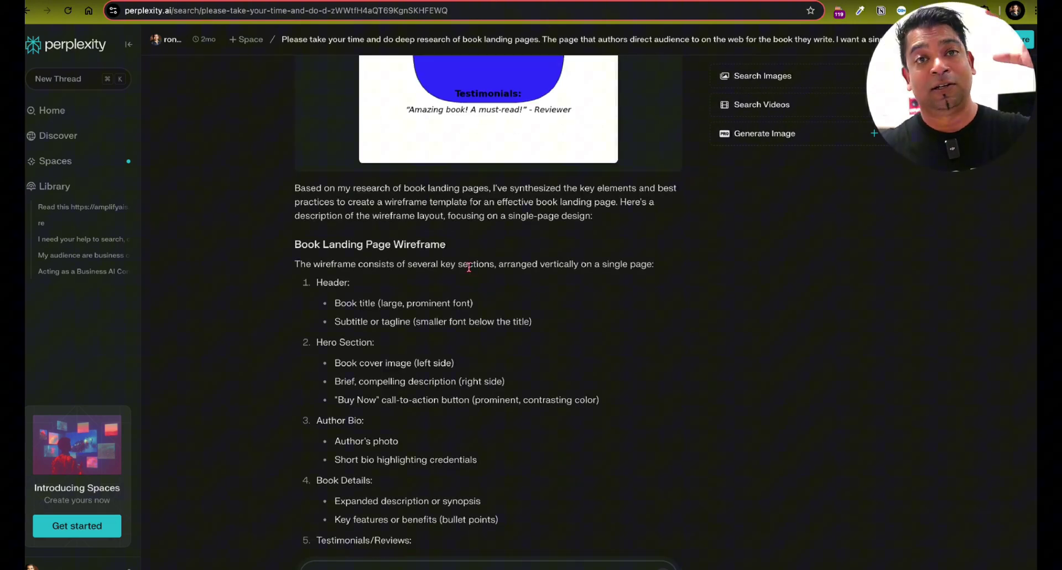
scroll(468, 267, down, 4)
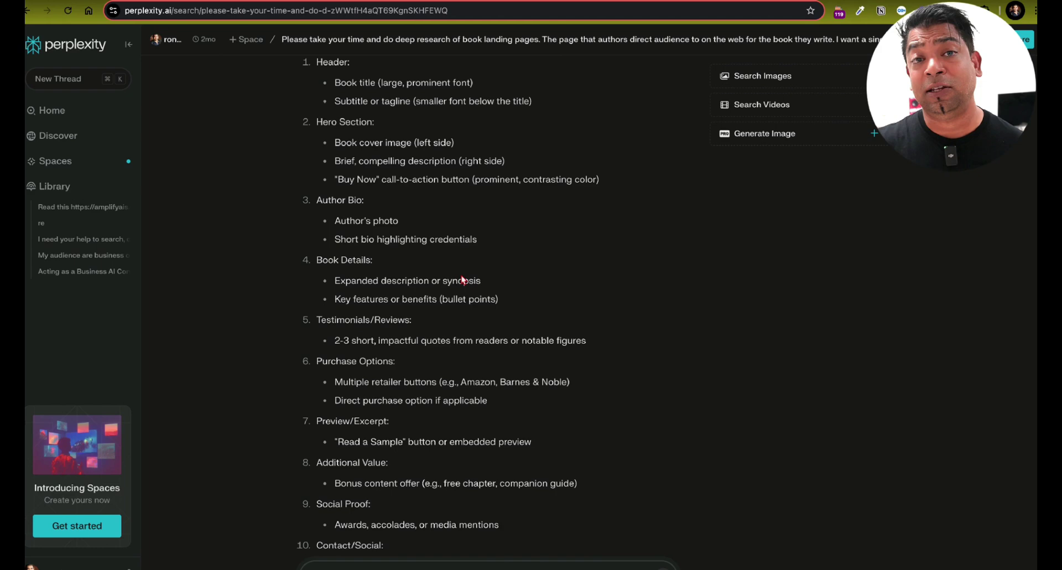
scroll(463, 280, up, 2)
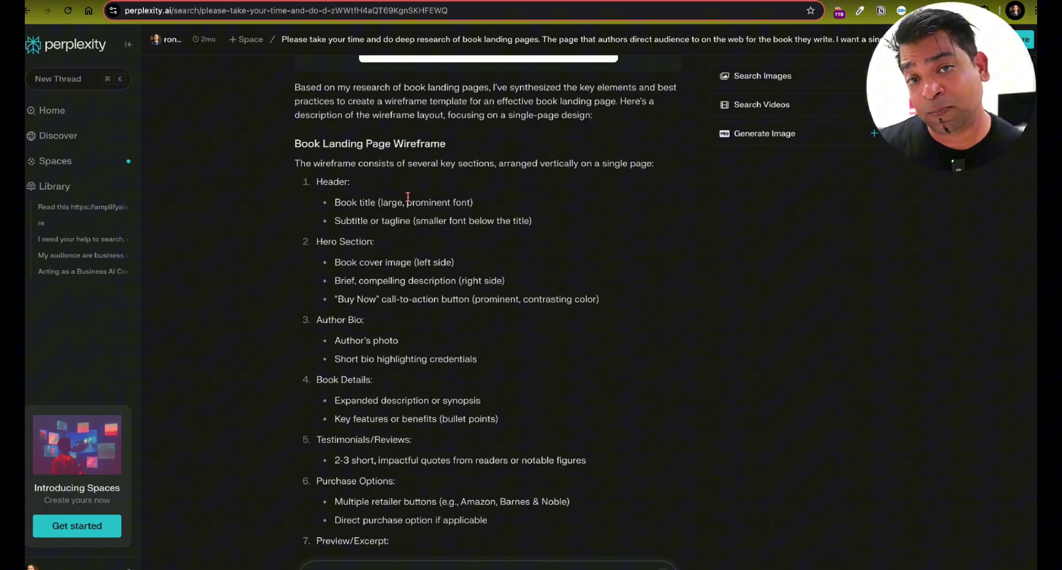
scroll(389, 303, down, 1)
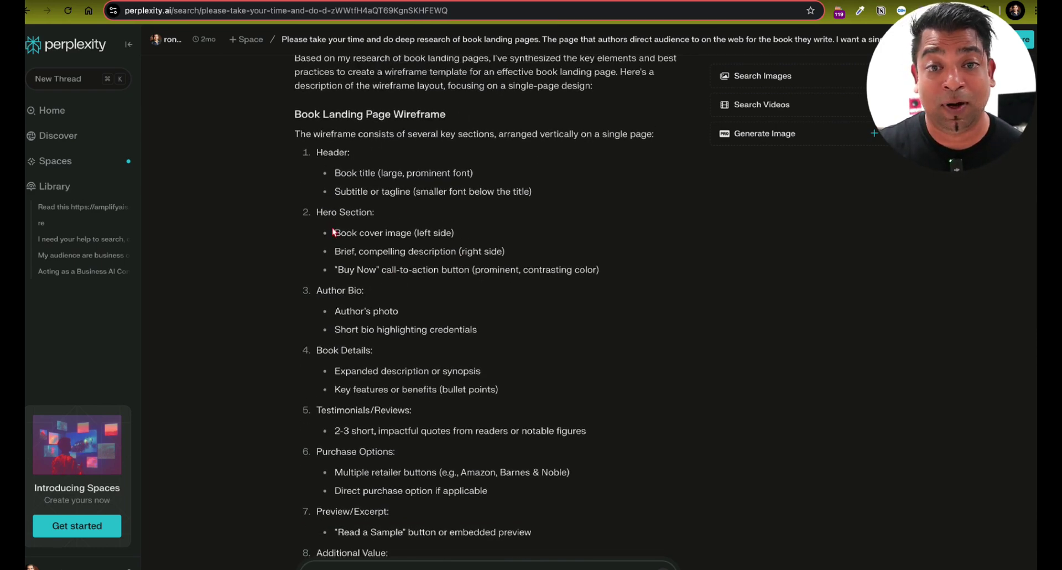
scroll(333, 231, down, 1)
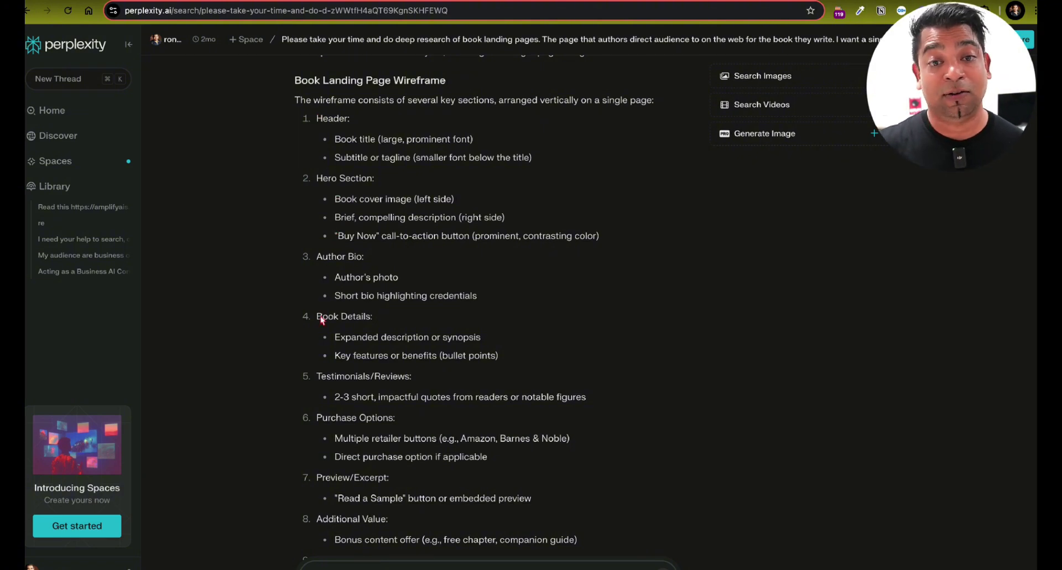
scroll(313, 348, down, 2)
scroll(380, 337, down, 2)
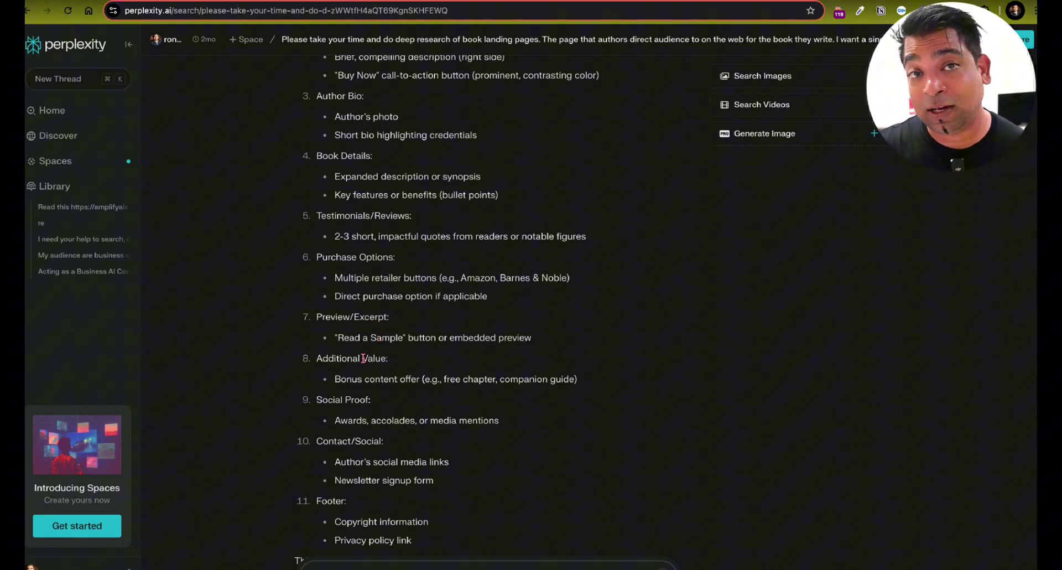
scroll(329, 463, down, 1)
scroll(437, 288, down, 10)
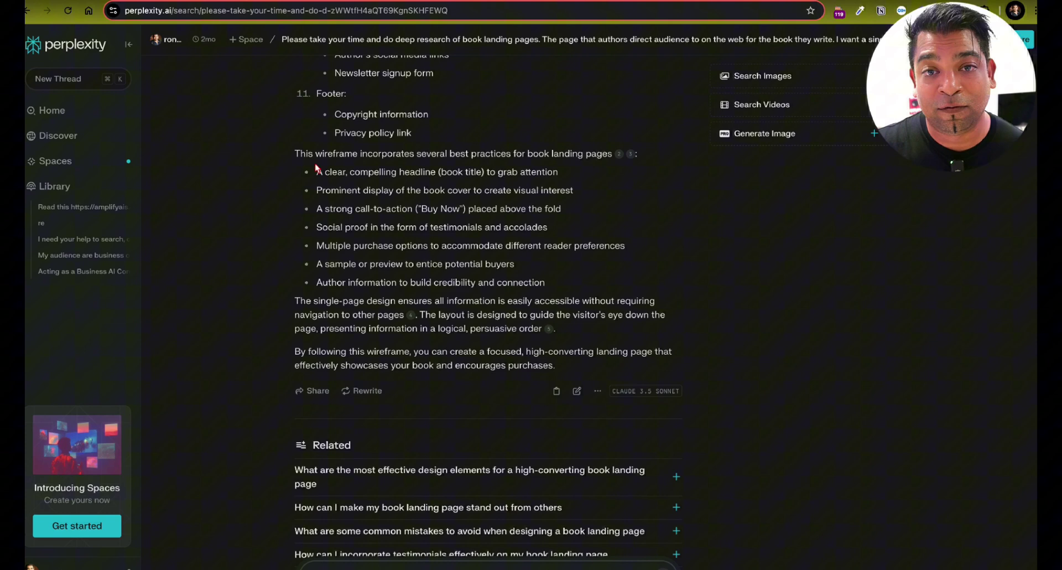
scroll(340, 298, down, 1)
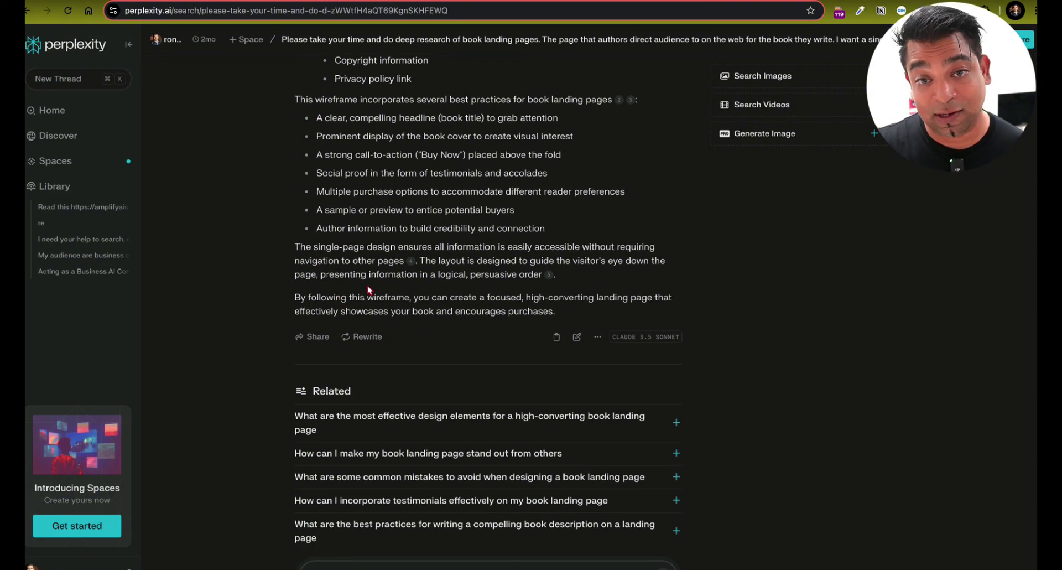
scroll(368, 290, down, 1)
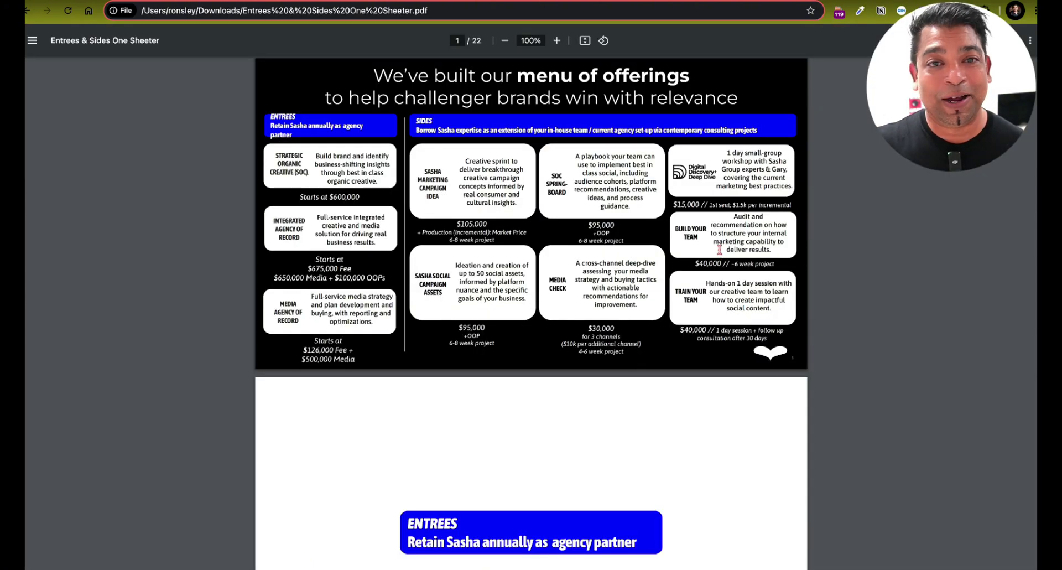
Skim the Entrees & Sides One Sheeter PDF from the menu of offerings to the social content process slide.
scroll(509, 243, down, 20)
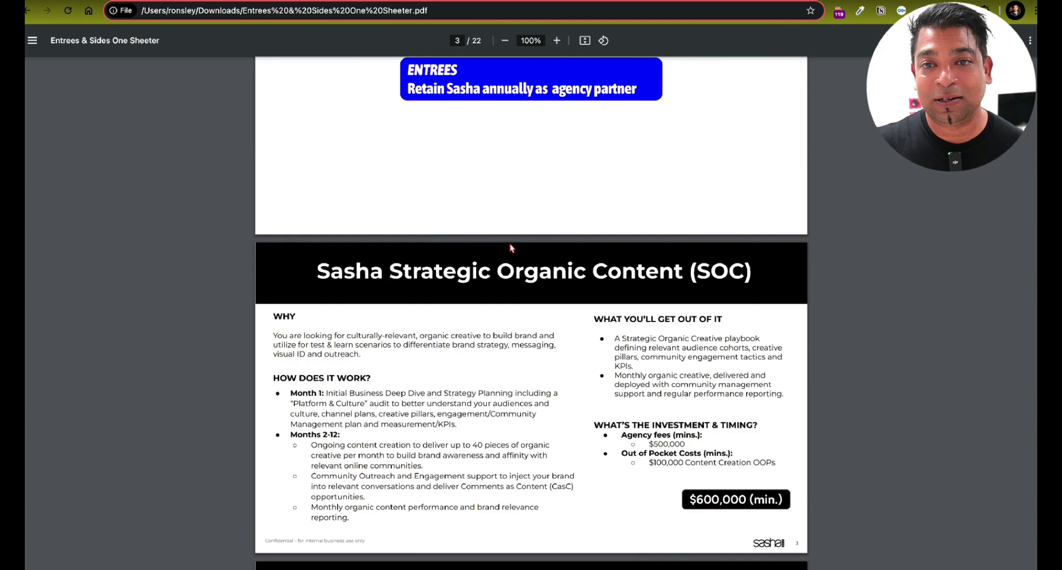
scroll(510, 244, down, 6)
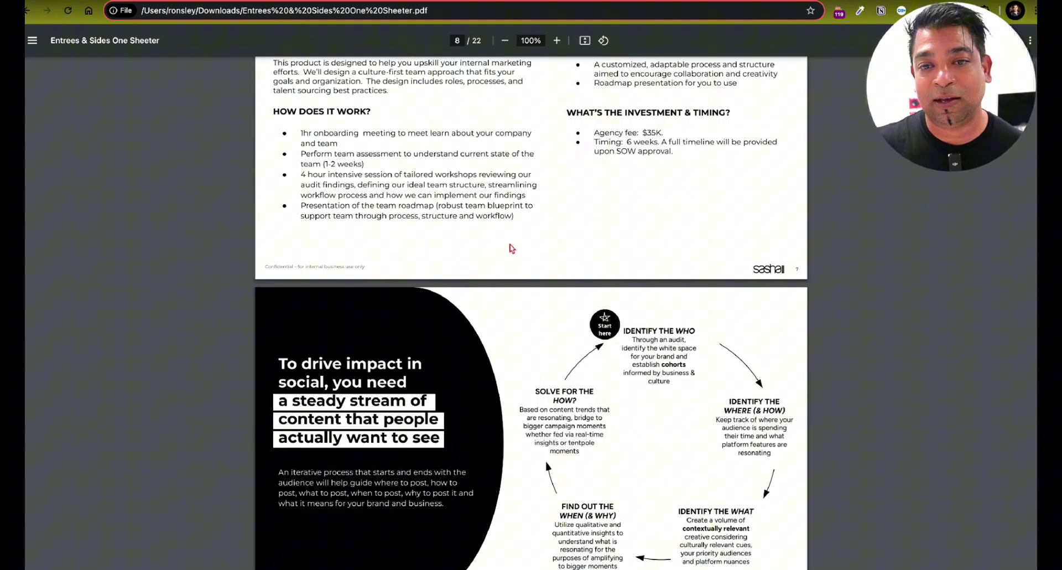
scroll(508, 248, down, 3)
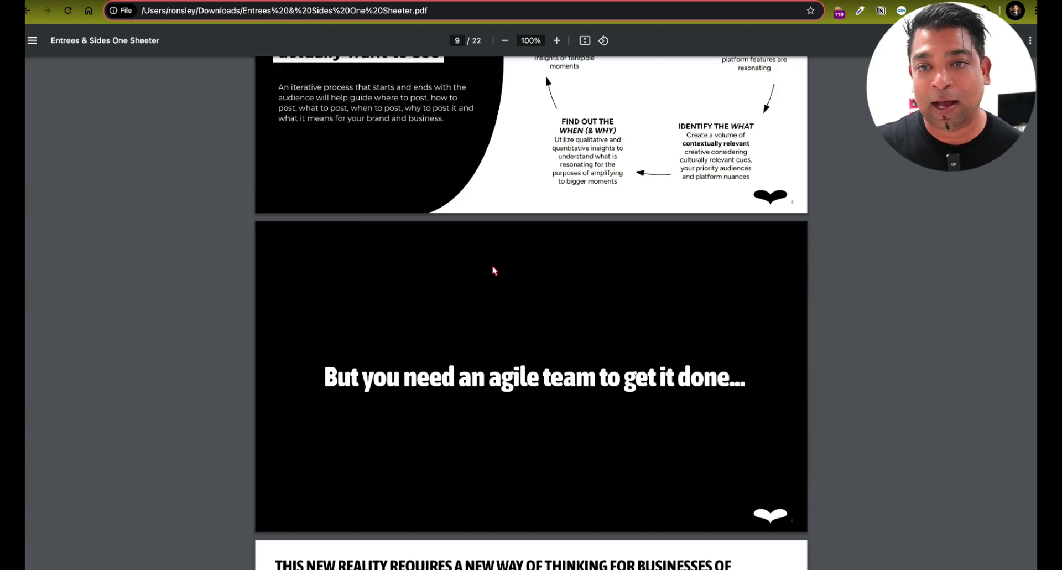
scroll(494, 270, up, 2)
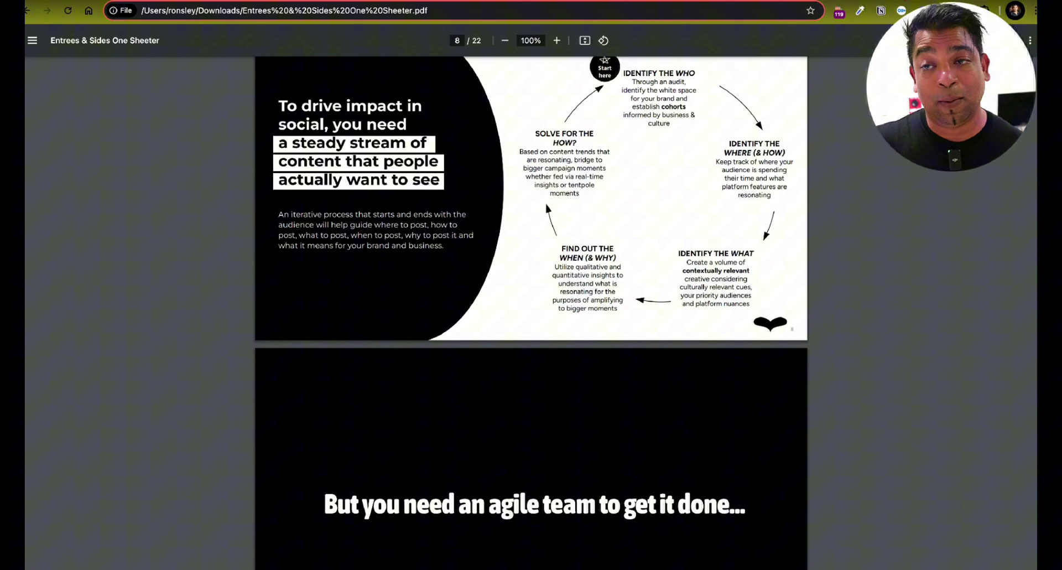
Switch to the erinondemand.com page and examine its landing page layout down to the Top 3 notebook section.
key(ctrl+Tab)
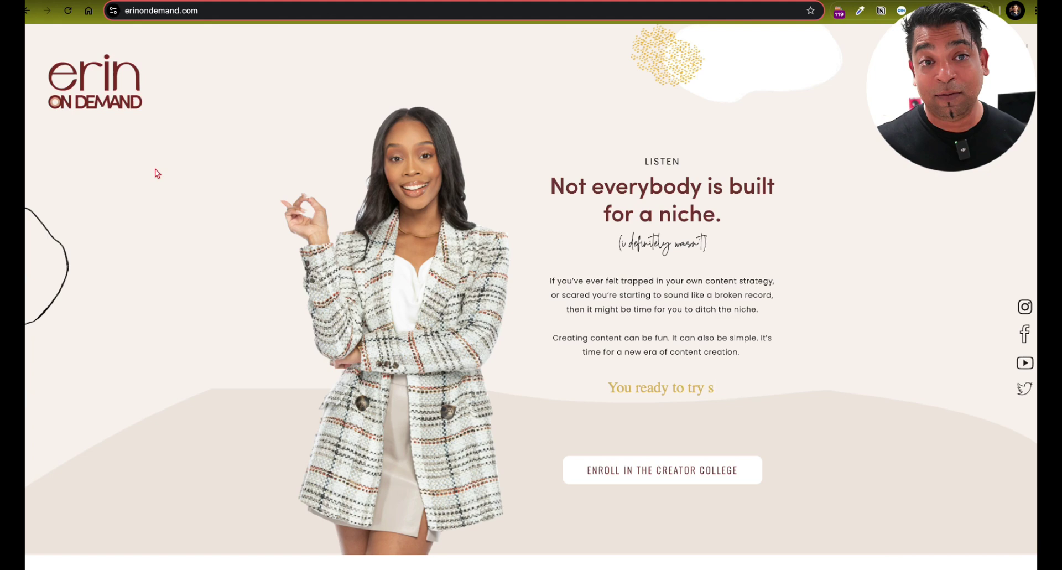
scroll(155, 173, down, 1)
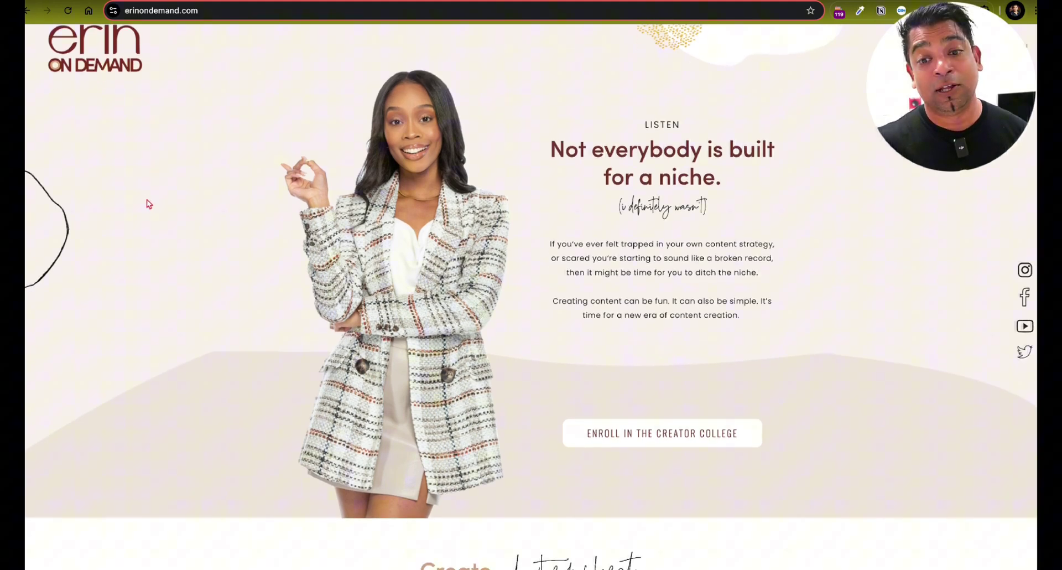
scroll(148, 205, down, 7)
scroll(149, 206, down, 20)
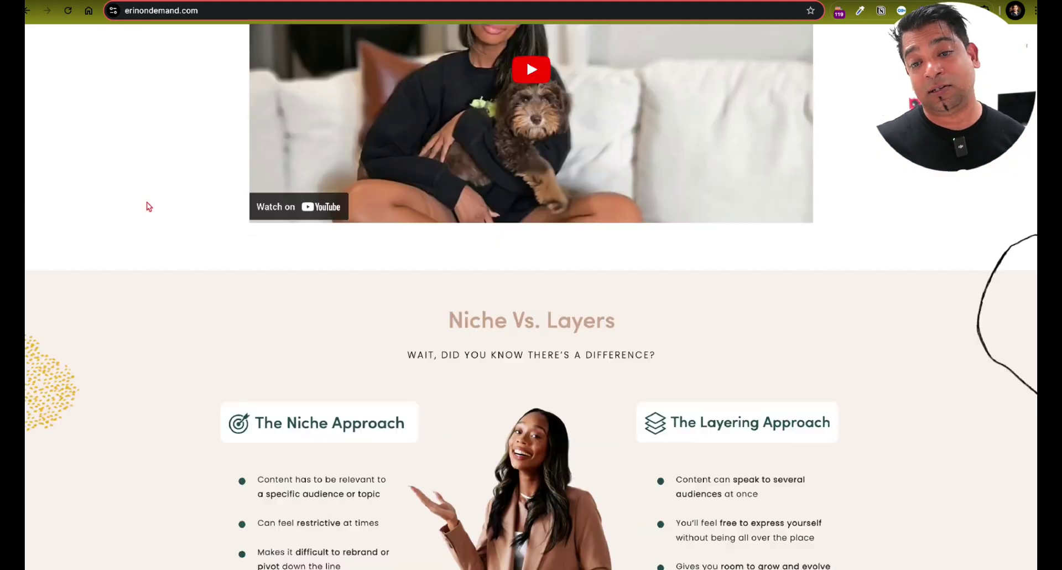
scroll(148, 206, down, 20)
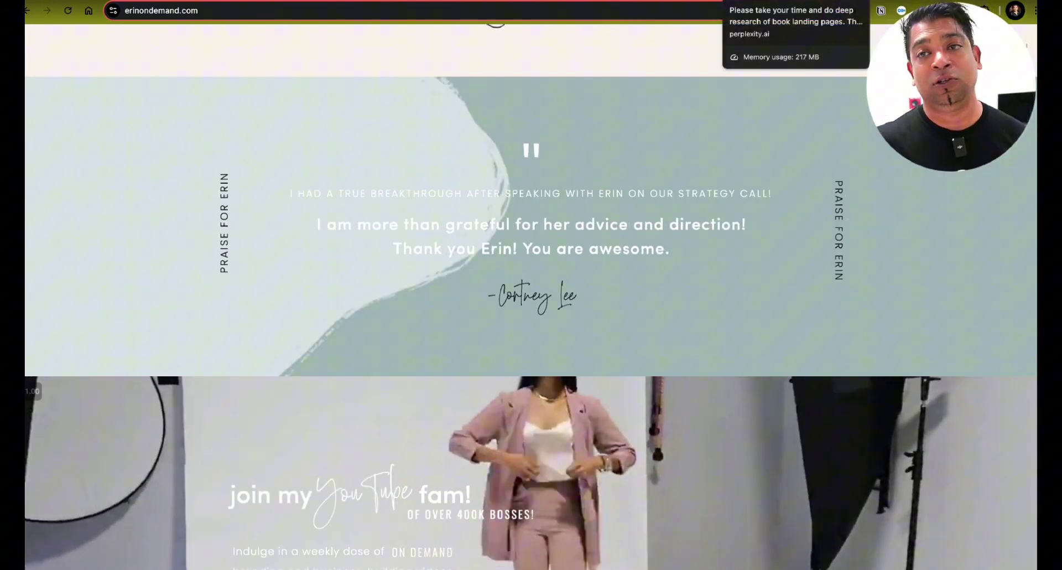
scroll(533, 354, down, 5)
scroll(532, 358, down, 11)
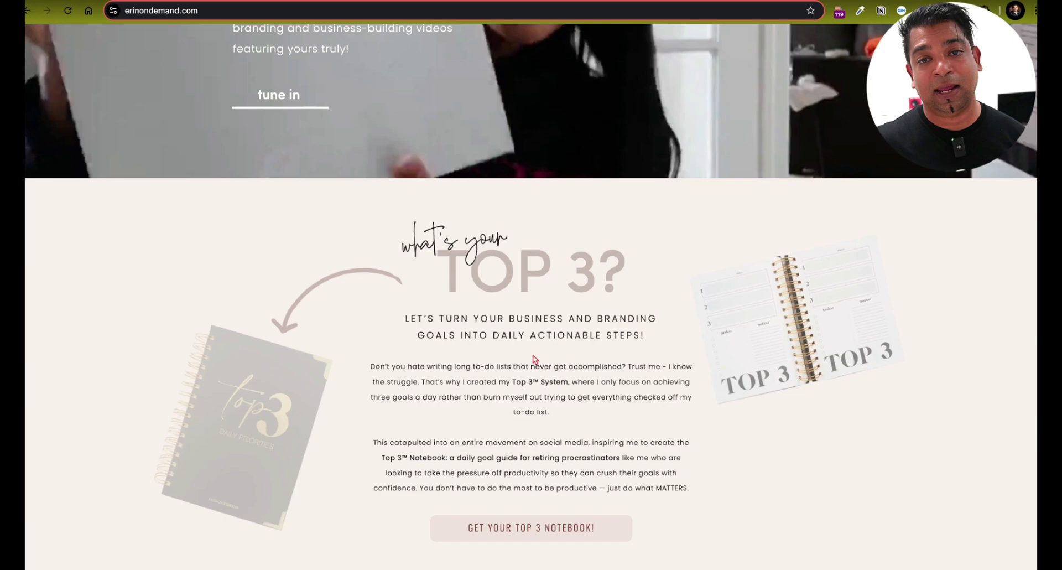
scroll(532, 358, up, 4)
scroll(533, 359, up, 15)
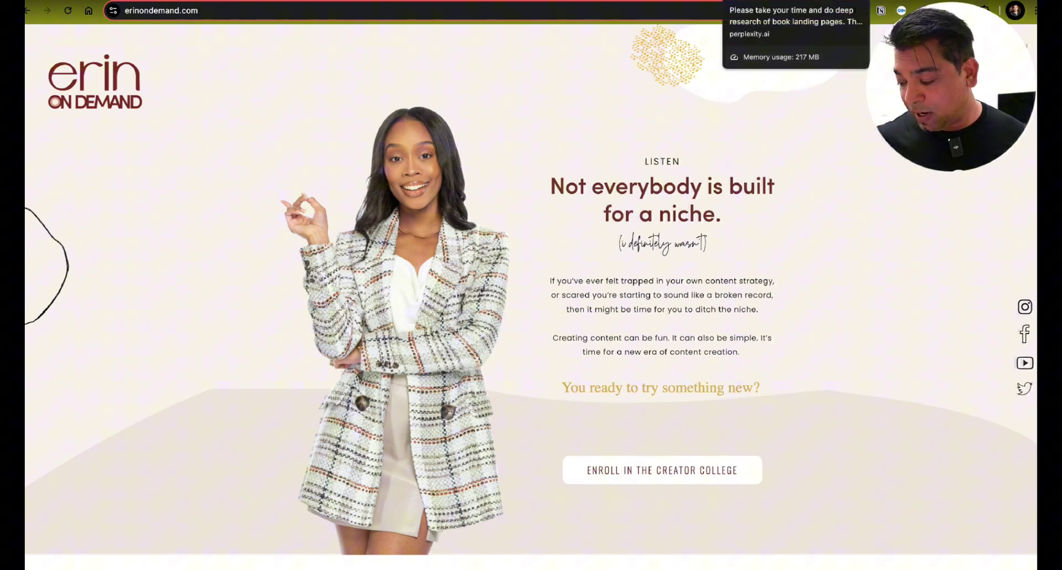
Return to the Perplexity thread, copy its book landing page research prompt and paste it into a new thread.
click(482, 12)
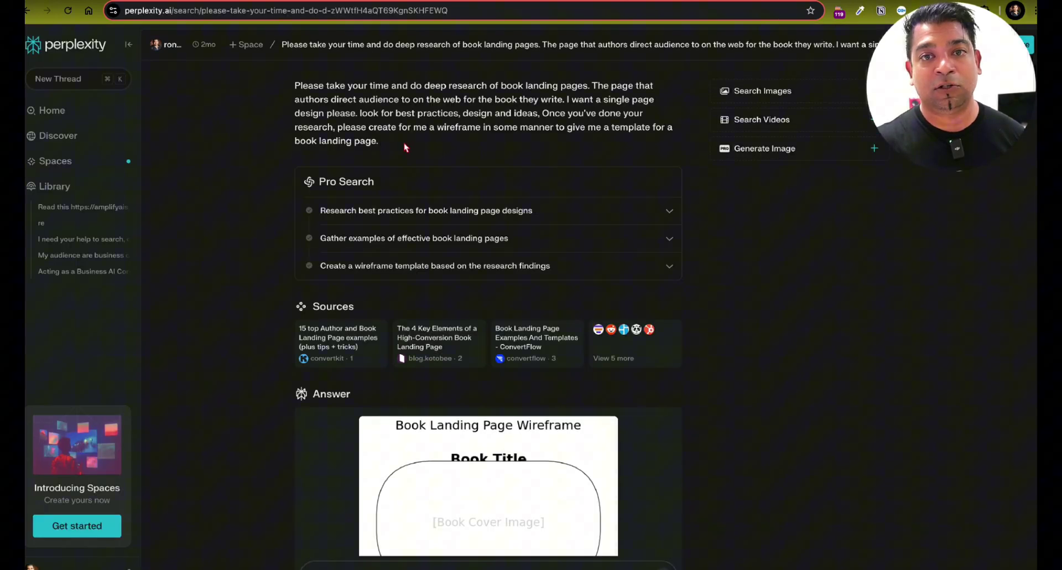
drag(396, 140, 290, 82)
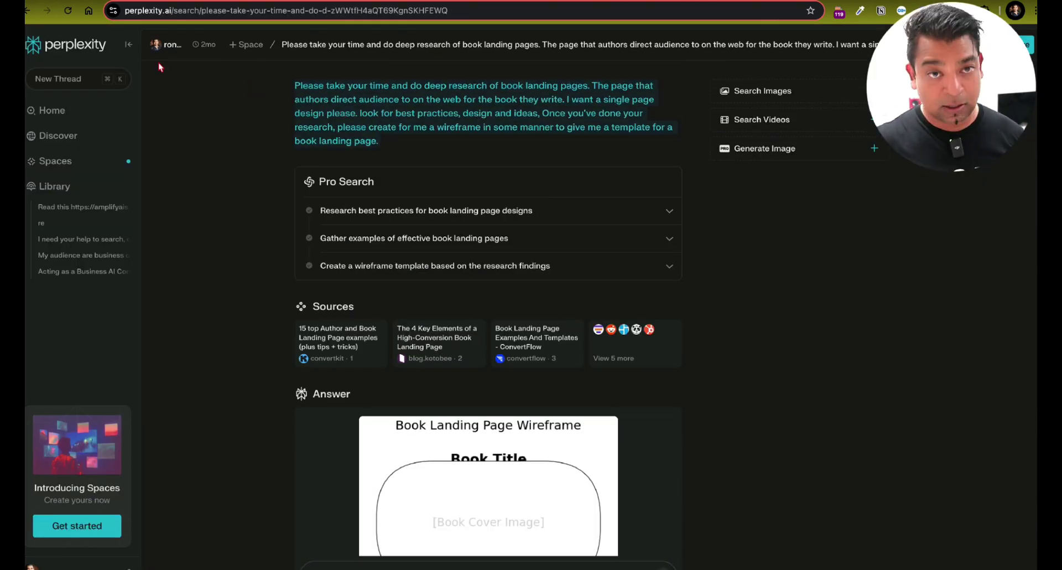
click(58, 79)
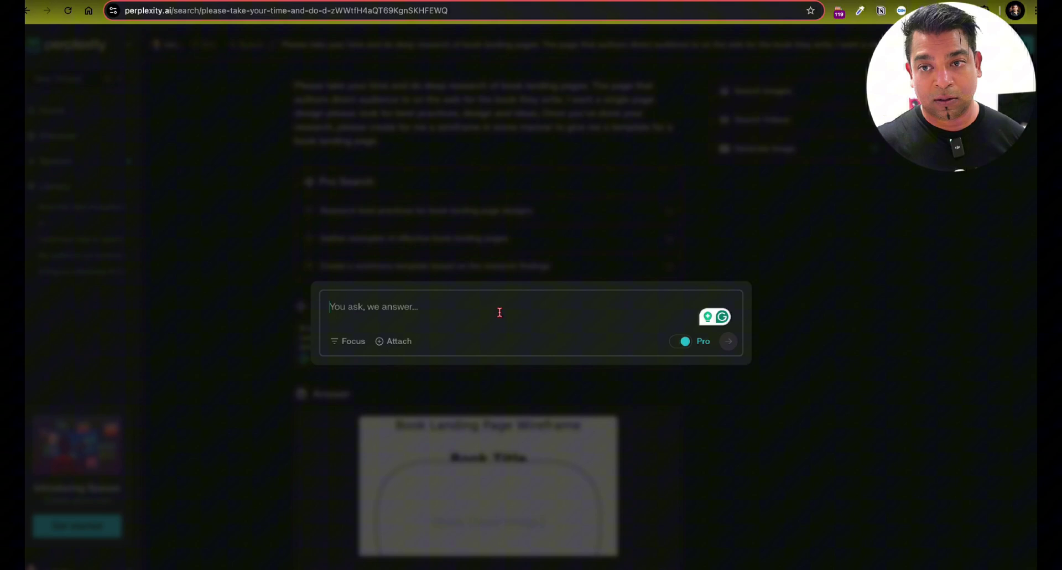
text(Please take your time and do deep research of book landing pages. The page that authors direct audience to on the web for the book they write. I want a single page design please. look for best practices, design and ideas. Once you've done your research, please create for me a wireframe in some manner to give me a template for a book landing page.)
In the new prompt, replace "book" before the first "landing pages" with "product" and "authors" with "entrepreneurs".
double_click(540, 278)
text(product)
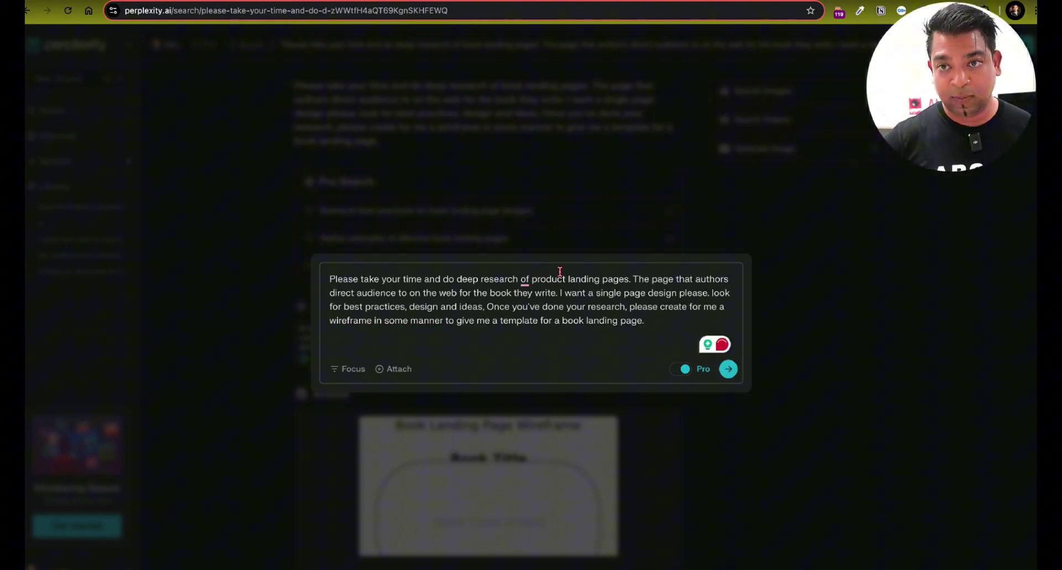
double_click(698, 279)
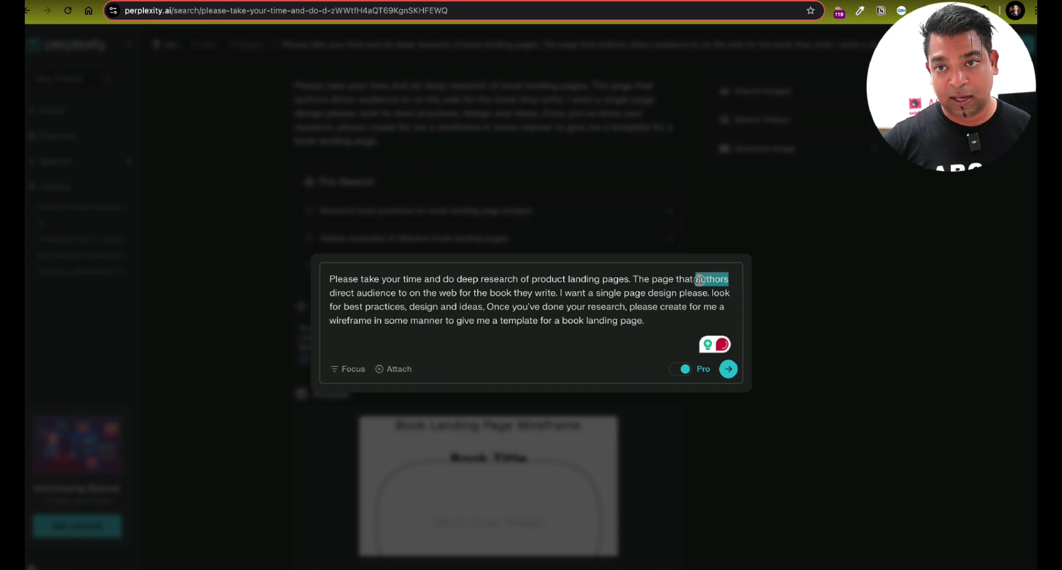
text(entrepr)
key(BackSpace)
key(BackSpace)
text(epreneurs direct audience to on the web for the book they write. I want a single page)
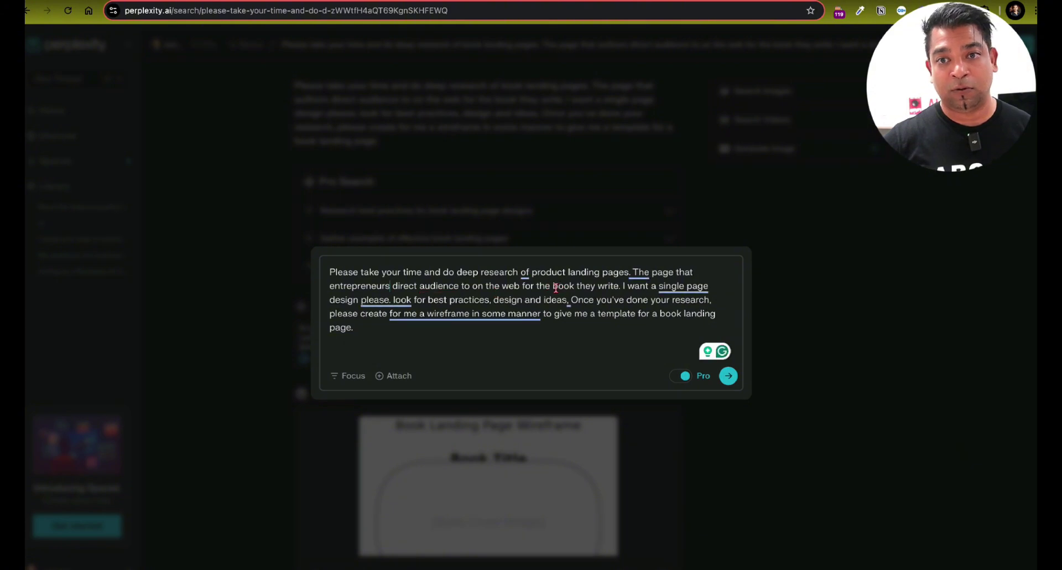
In the new prompt, replace "the book they write" with "their main program or course".
drag(536, 286, 619, 286)
text(their main program)
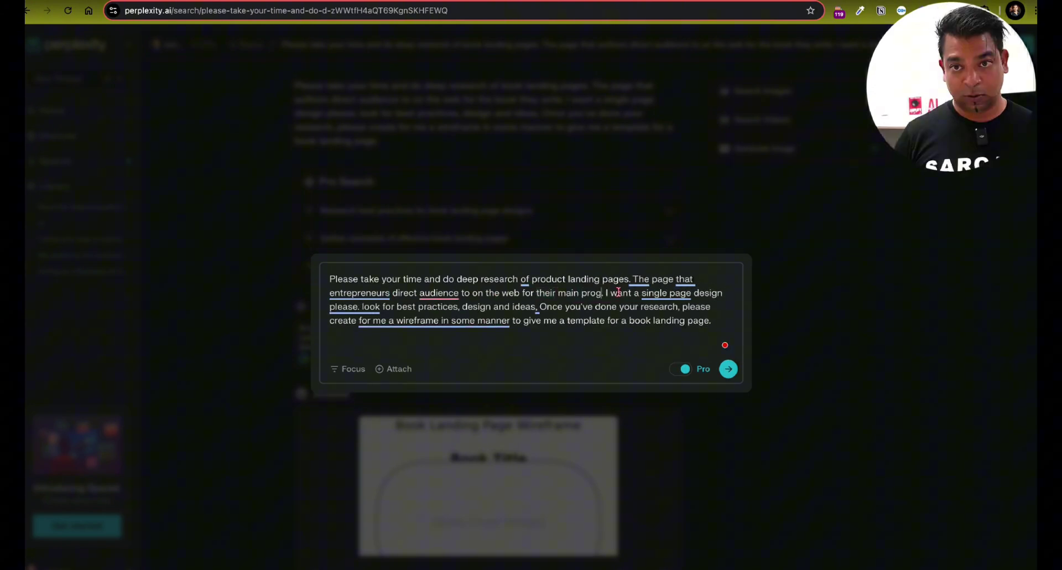
text( or course)
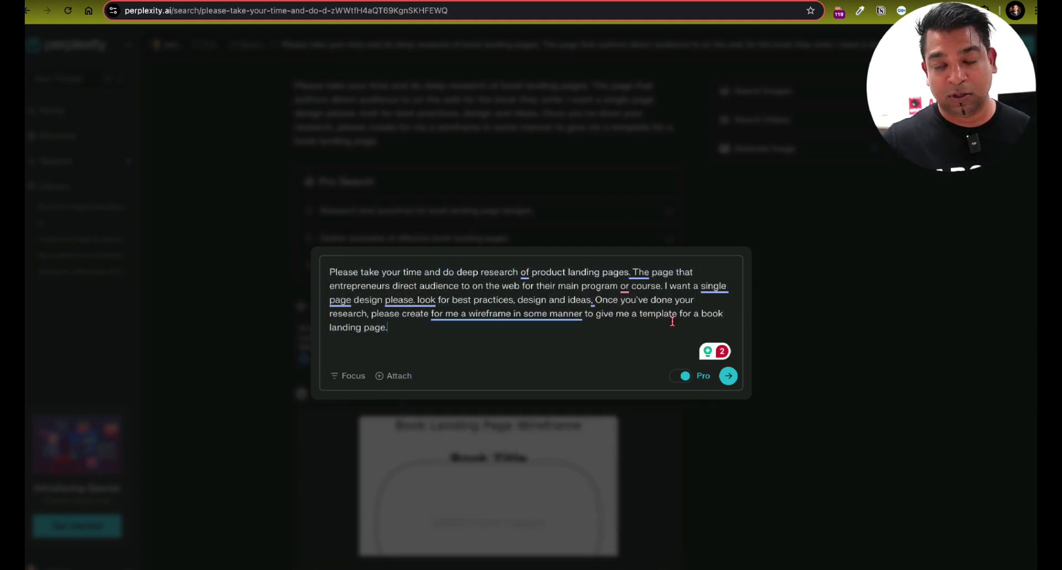
Change the template request to a product landing page, add "My product is an annual coaching, training and tools program." and submit the prompt.
double_click(717, 313)
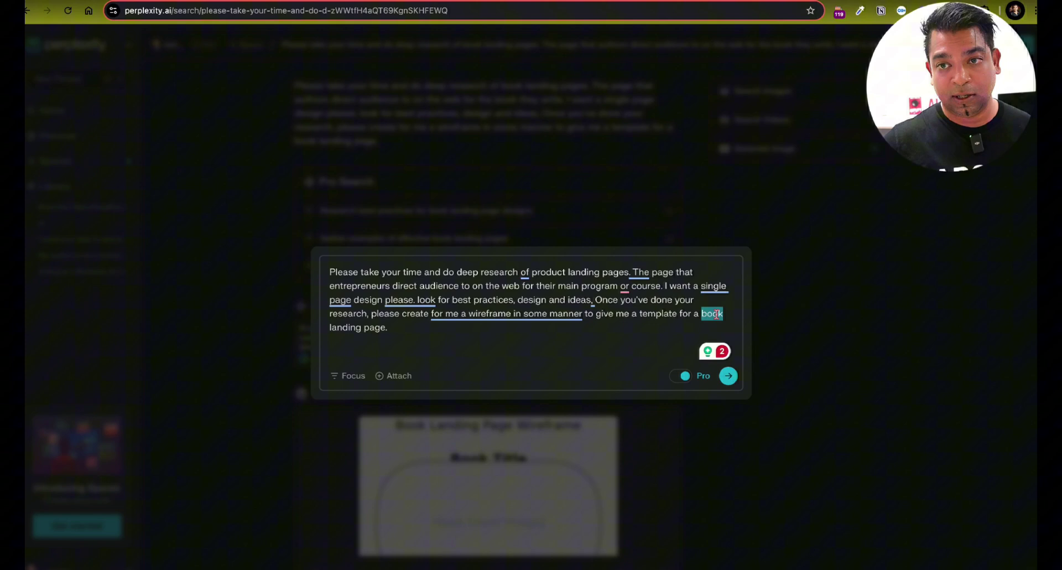
text(product landing page. My p)
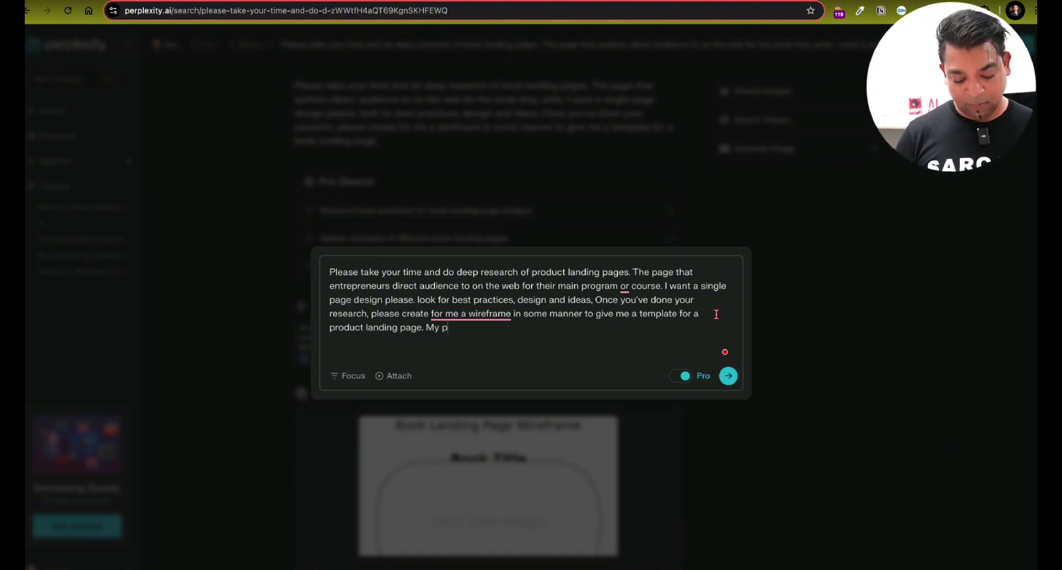
text(roduct is an annual coaching, training and too)
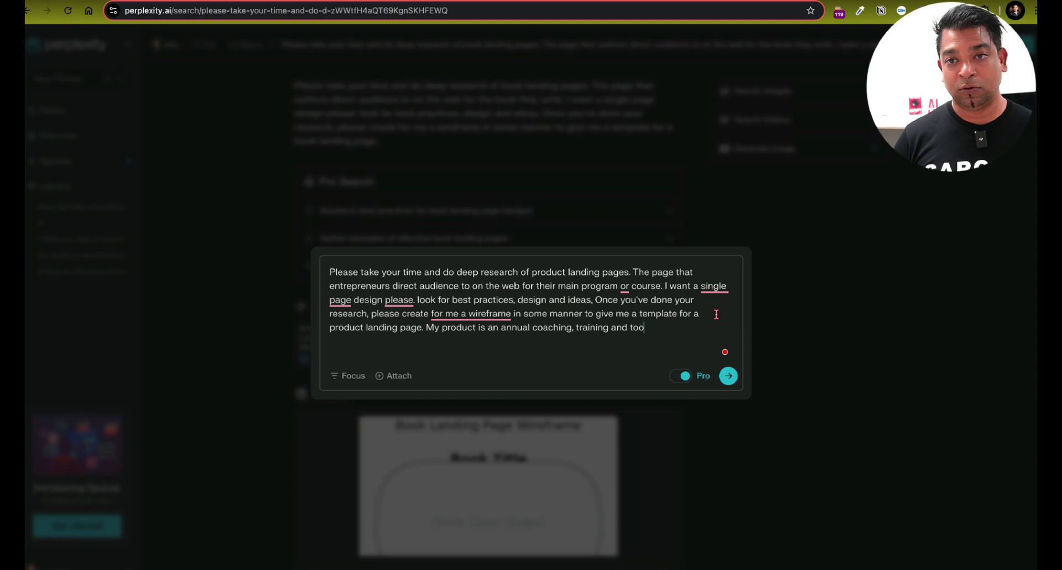
text(ls program)
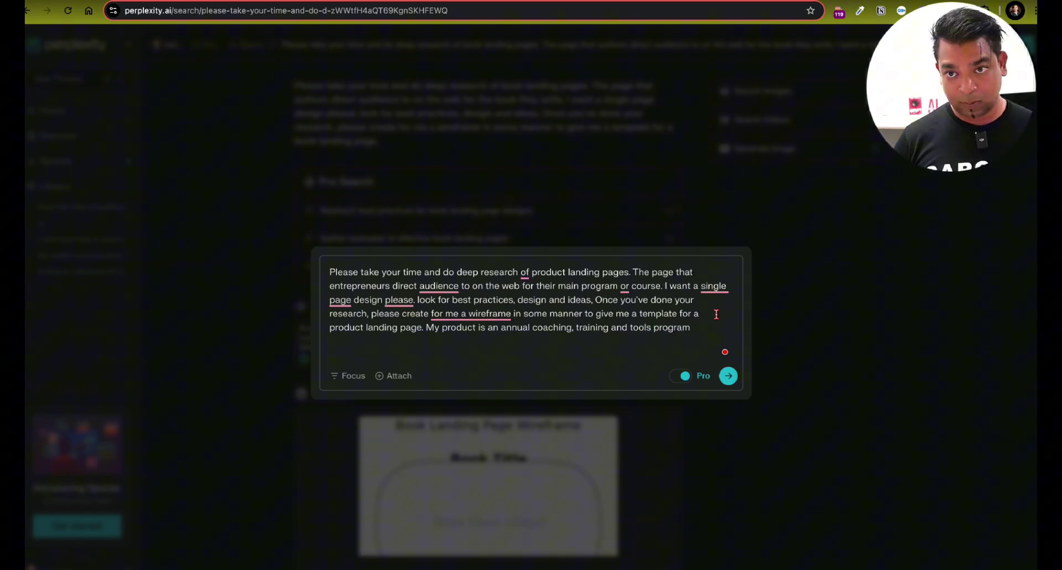
text(.)
key(Return)
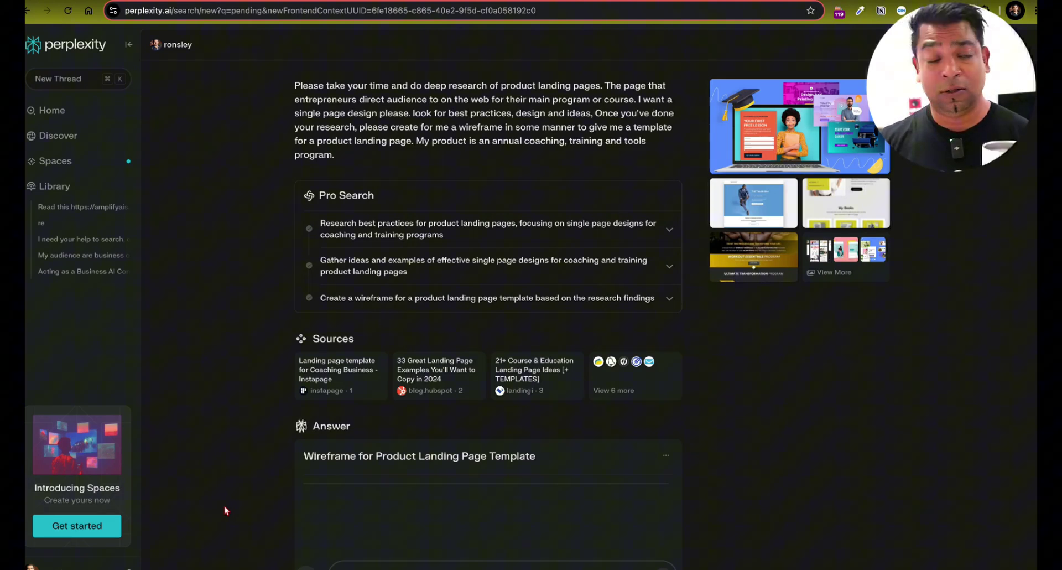
scroll(372, 487, down, 1)
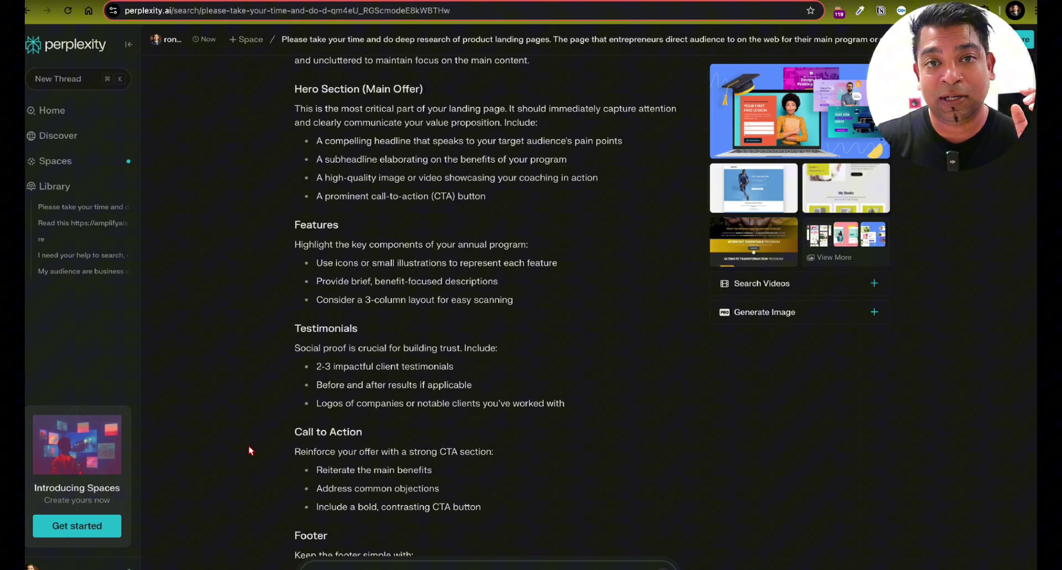
scroll(250, 451, down, 8)
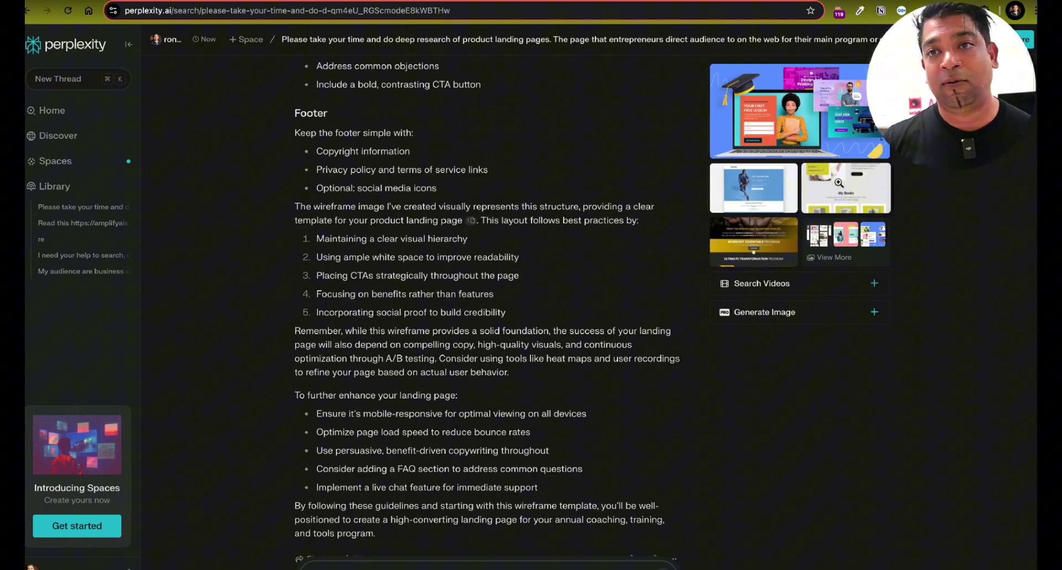
Switch to ChatGPT and select the GPT-4o with canvas model.
key(super+Tab)
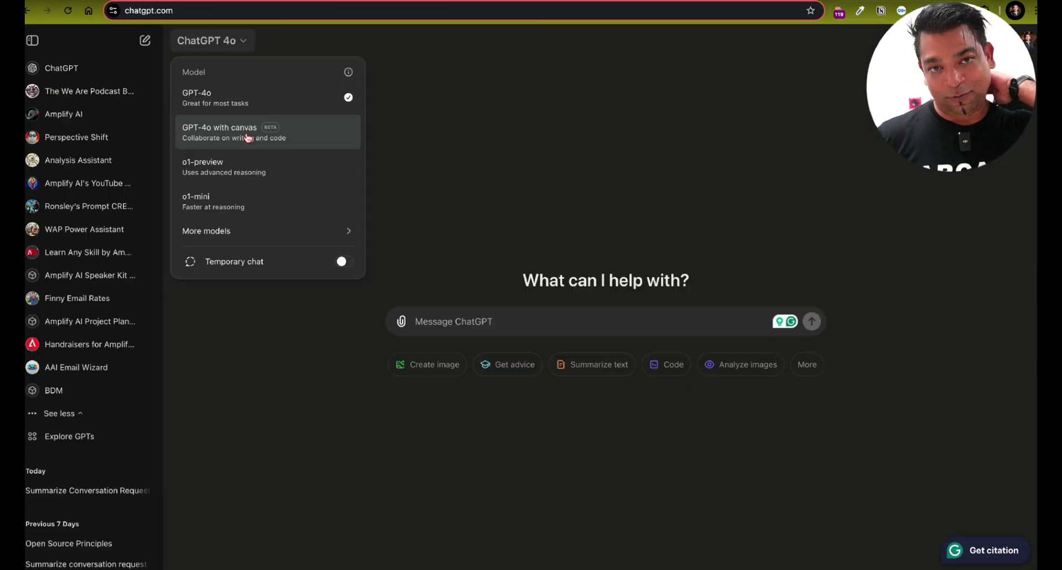
click(248, 137)
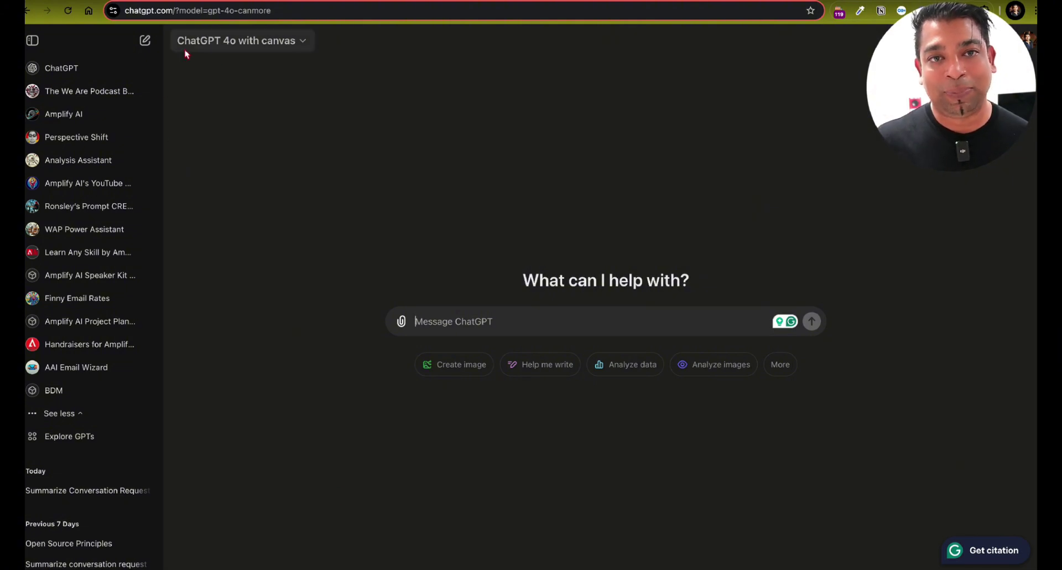
click(223, 41)
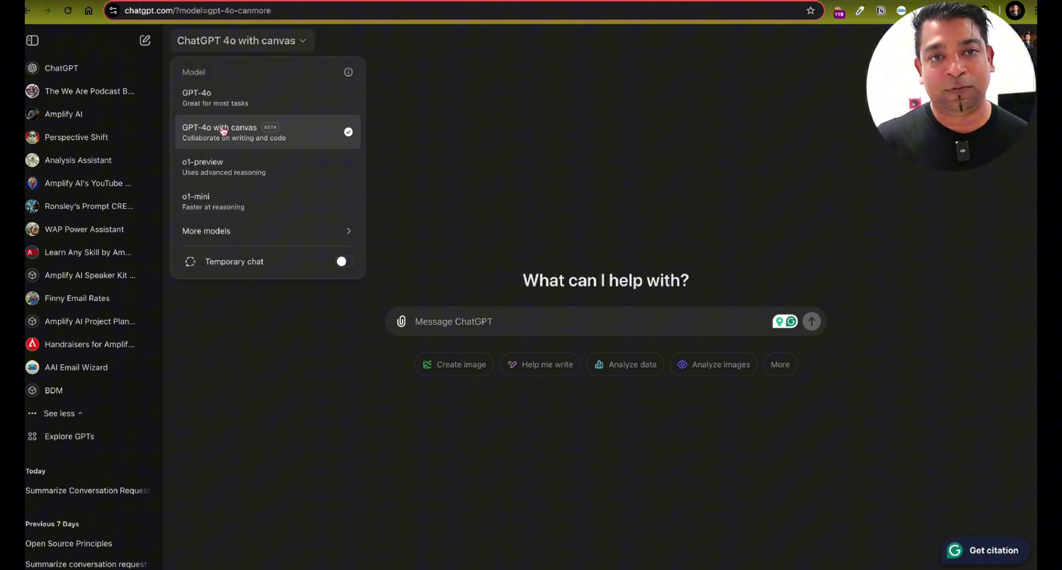
click(505, 160)
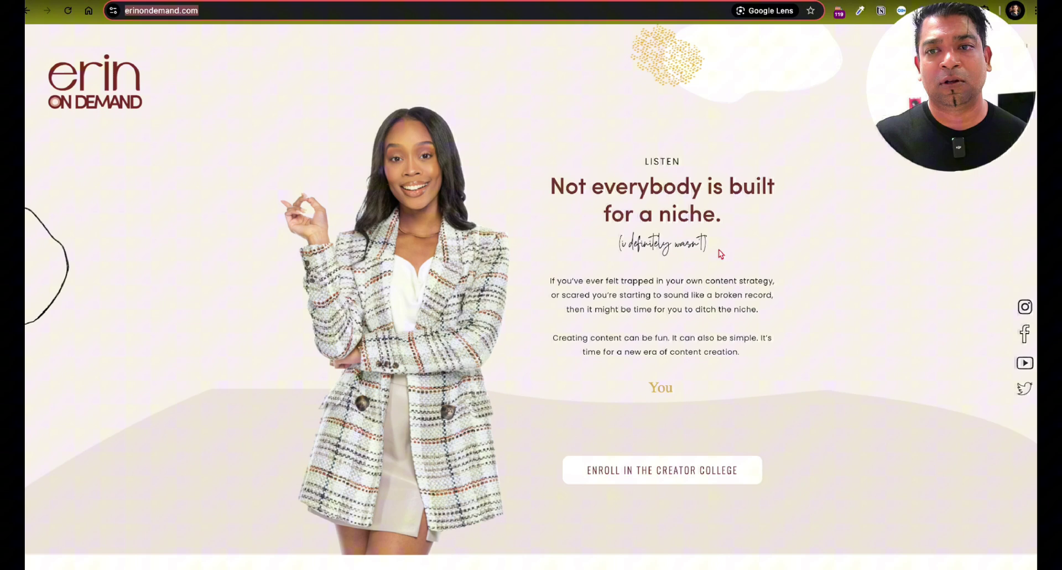
Switch to the erinondemand.com page and copy all of its text.
key(ctrl+a)
scroll(742, 404, down, 4)
scroll(747, 408, down, 10)
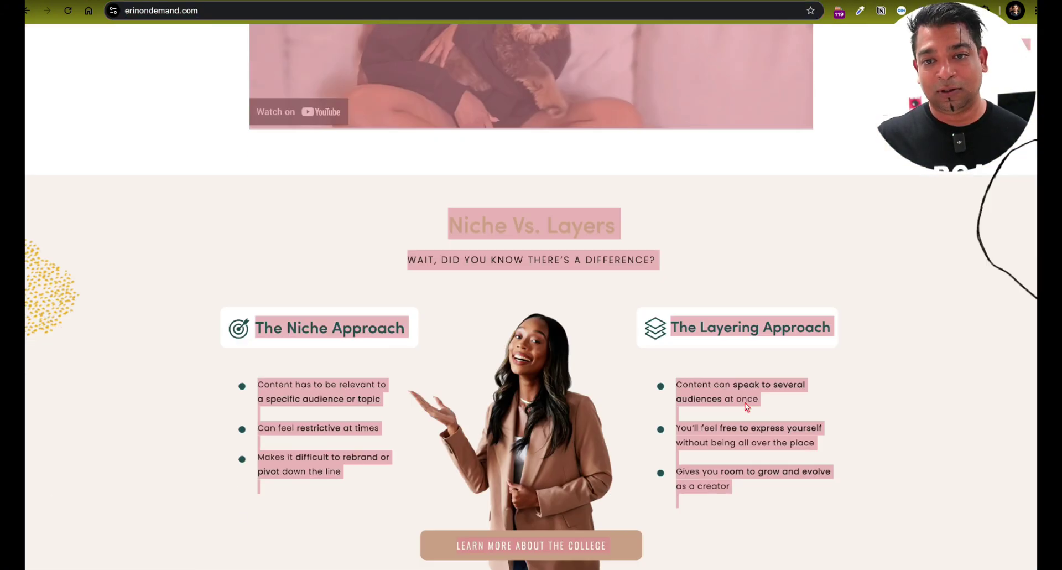
scroll(744, 402, up, 15)
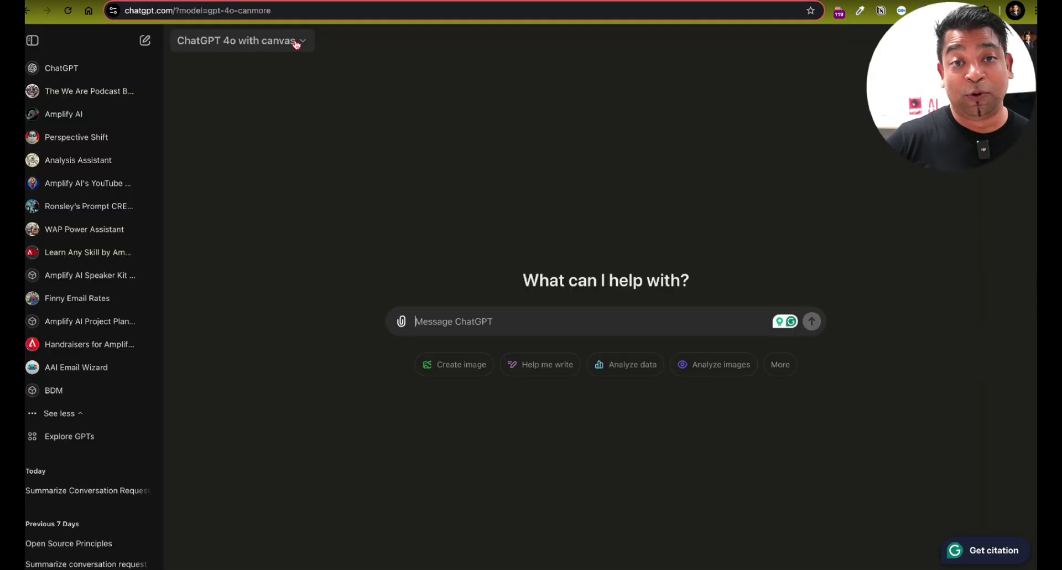
Return to ChatGPT and set the model to GPT-4o mini.
click(292, 41)
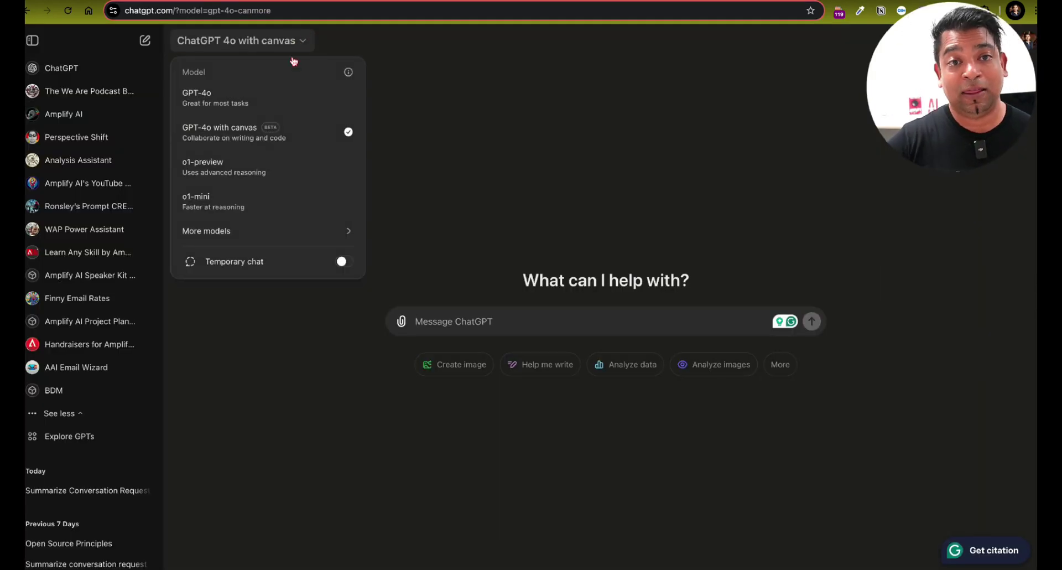
click(198, 101)
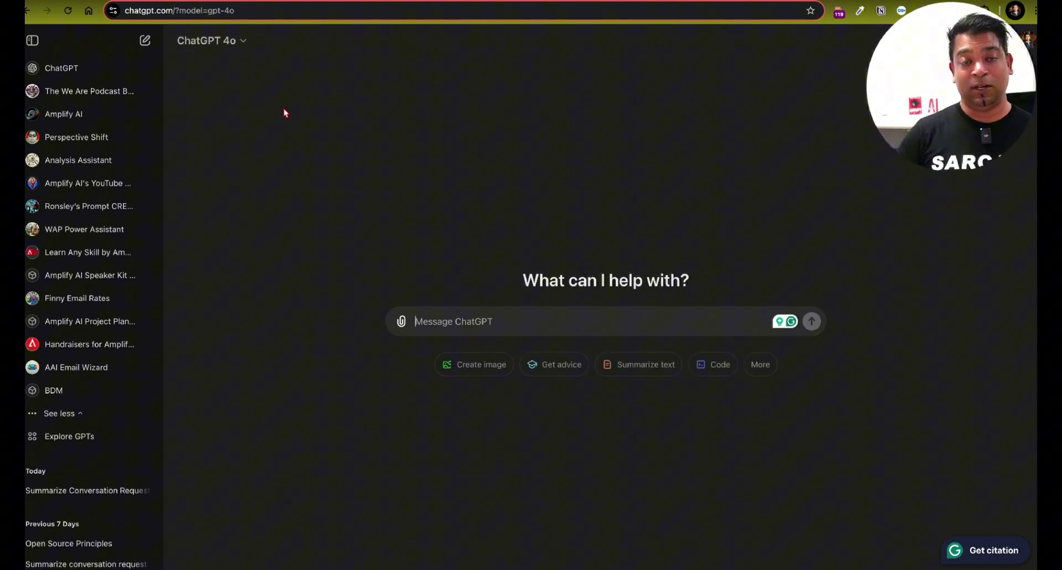
click(214, 36)
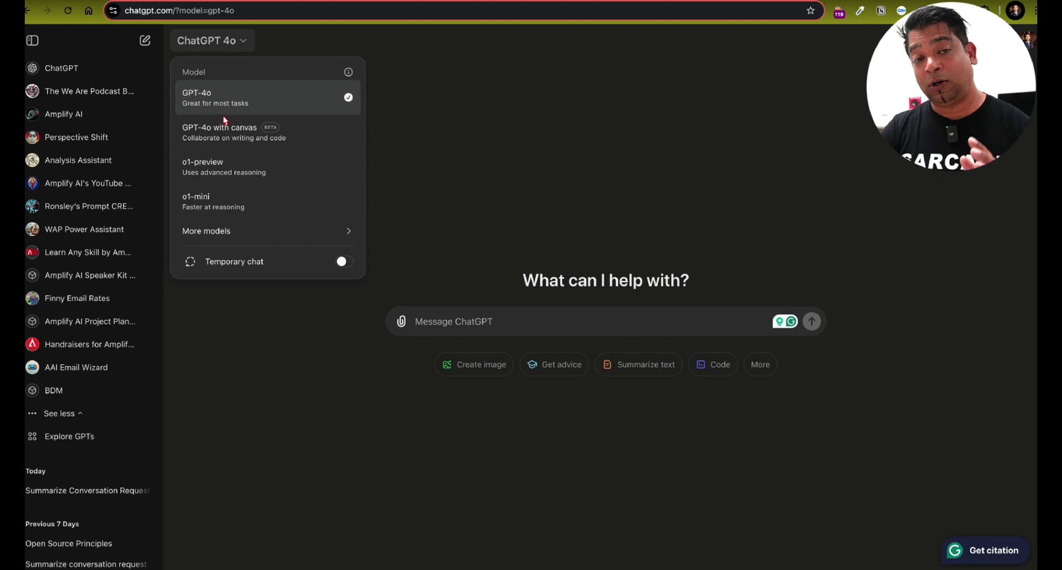
mouse_move(273, 231)
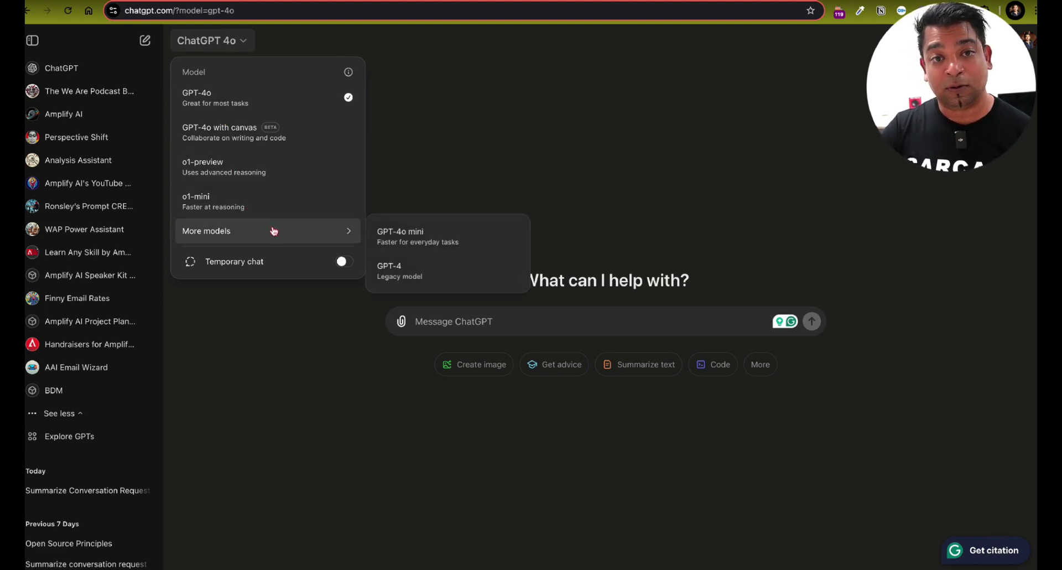
click(387, 231)
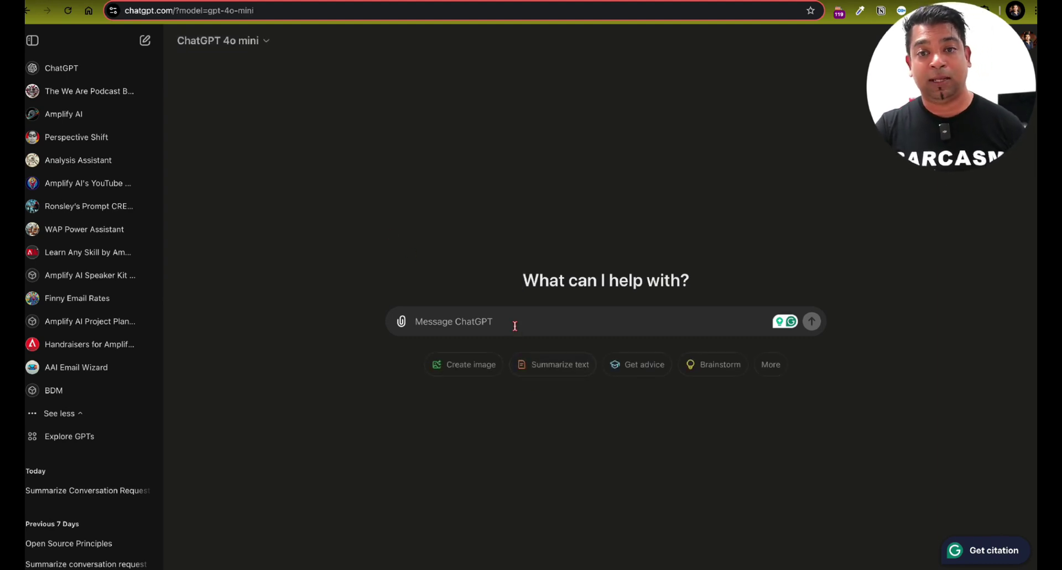
Begin the message with "Please read and understand this product landing page, let me know when you're" and paste in the copied page text.
text(Please resa)
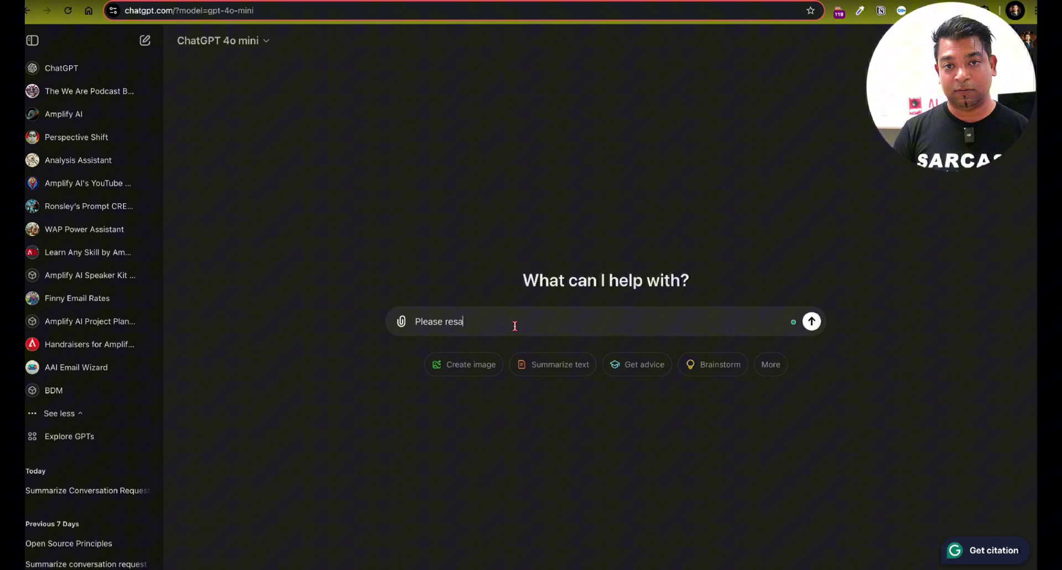
text(d and under)
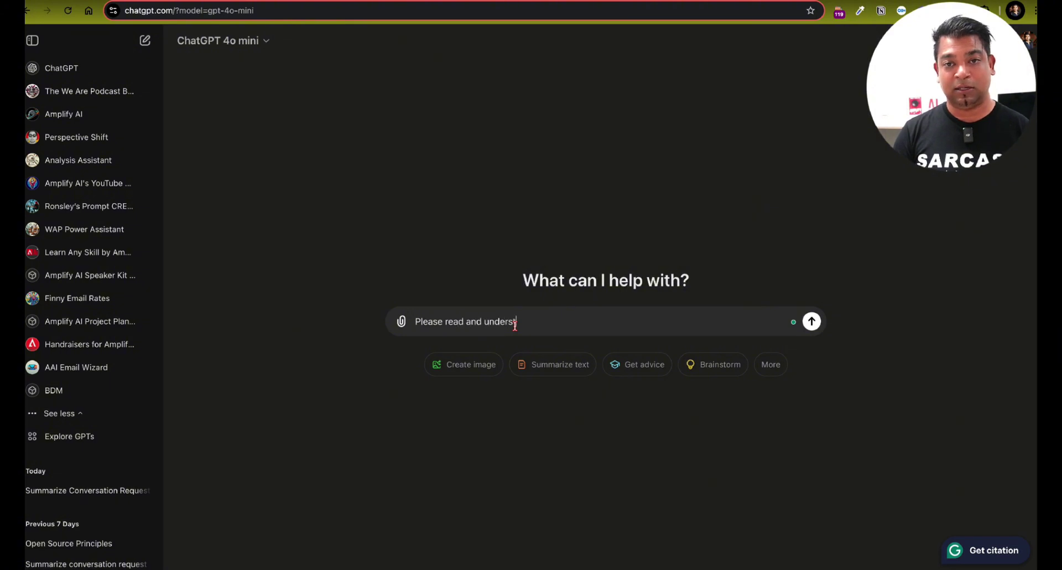
text(stand this product)
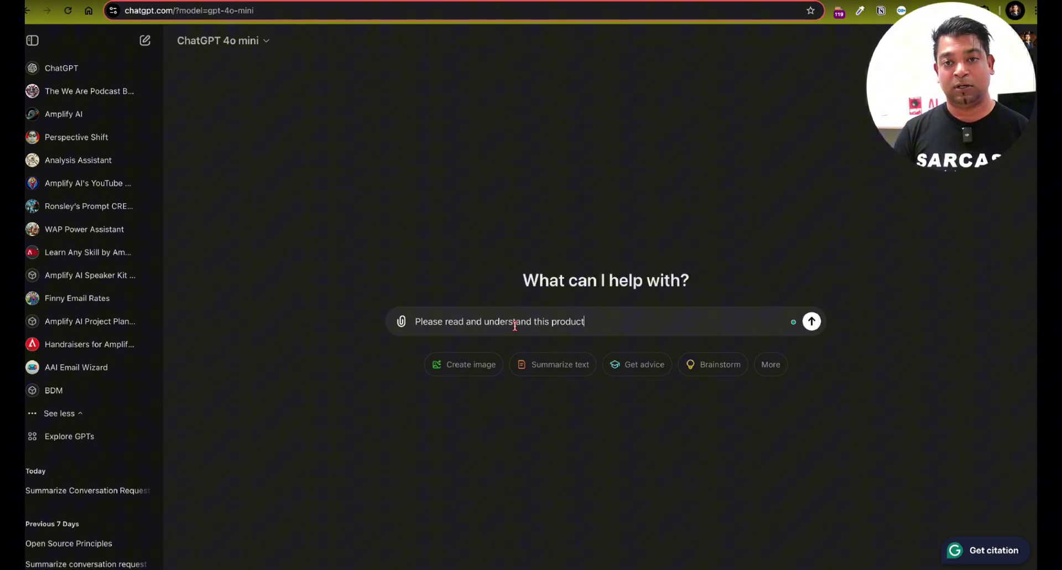
text( landing page, let me )
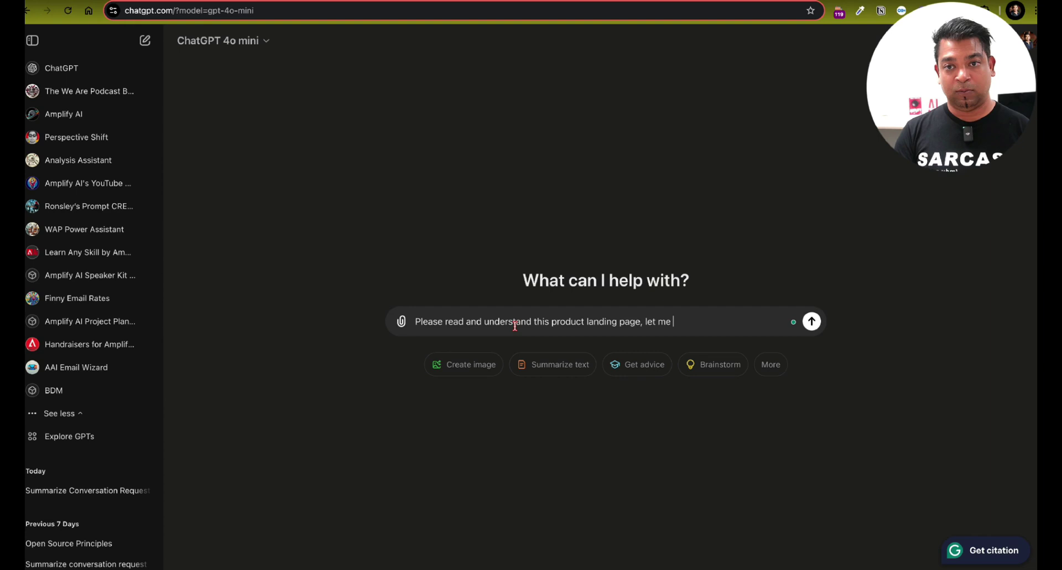
text(know when you're)
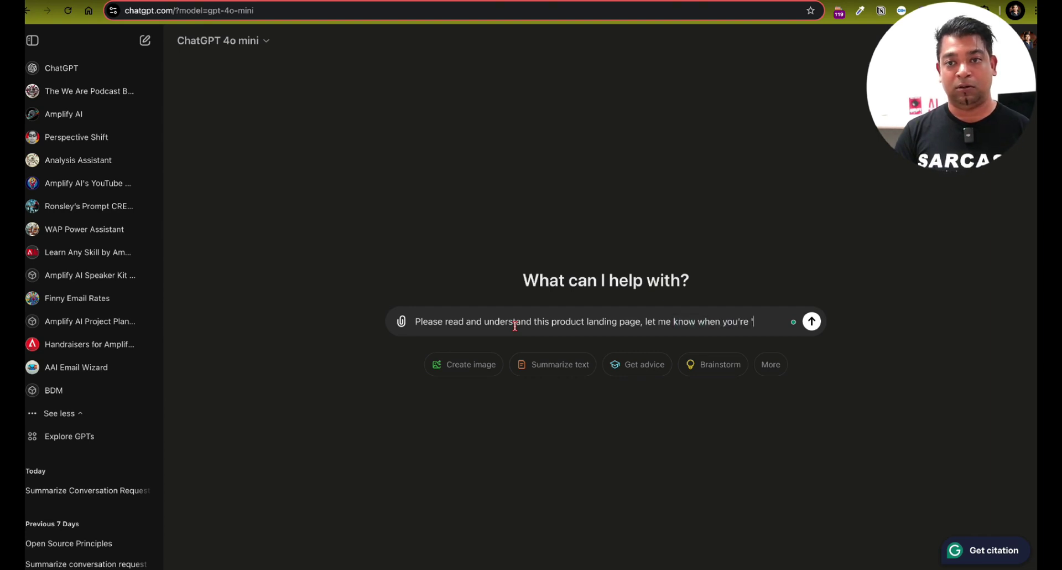
text(SUBSCRIBE TO "SIMPLY PUT"!   The NewsletterNever miss a launch, special announcement, or message from your girl Erin. Oh and don't worry, we totally respect your privacy.  First Name Email SIGN UP! Join the)
Close off the pasted text, ask ChatGPT to understand the sections, copy framing and how to replicate it with my information, and send the message.
text(}} Understand the di)
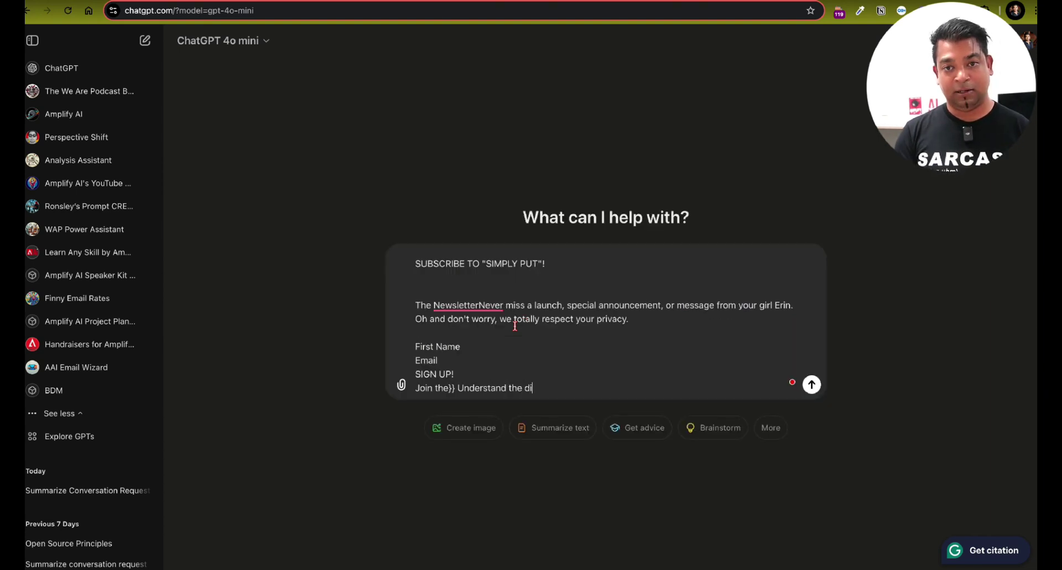
text(fferent sec)
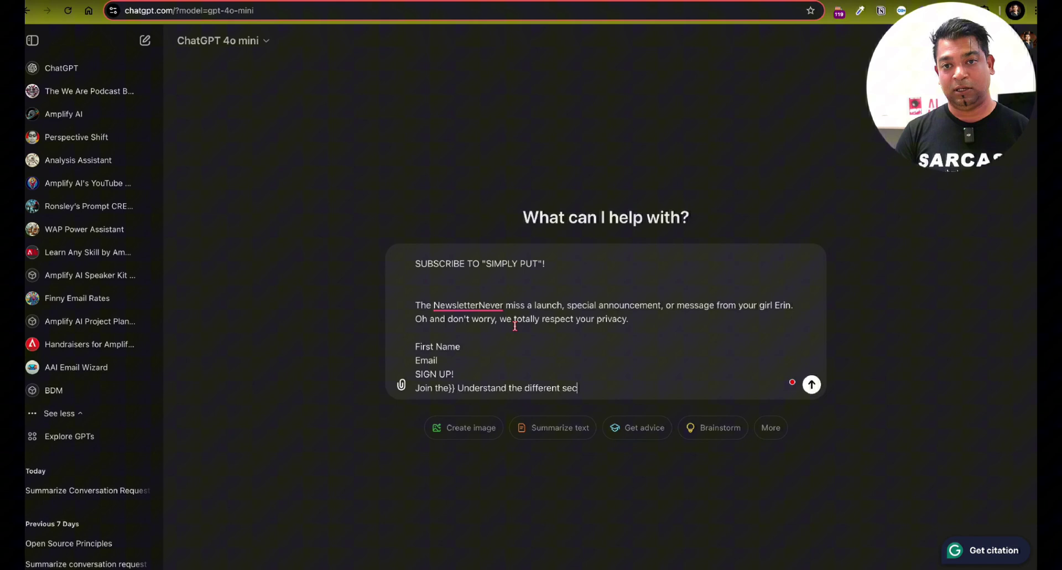
text(tions, ho)
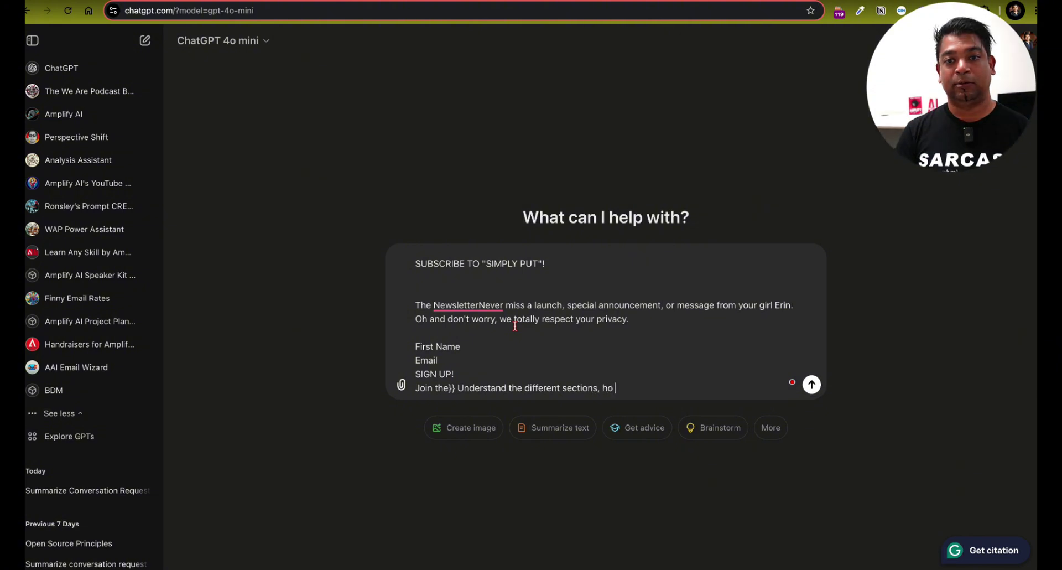
text(w the)
text( copy is w)
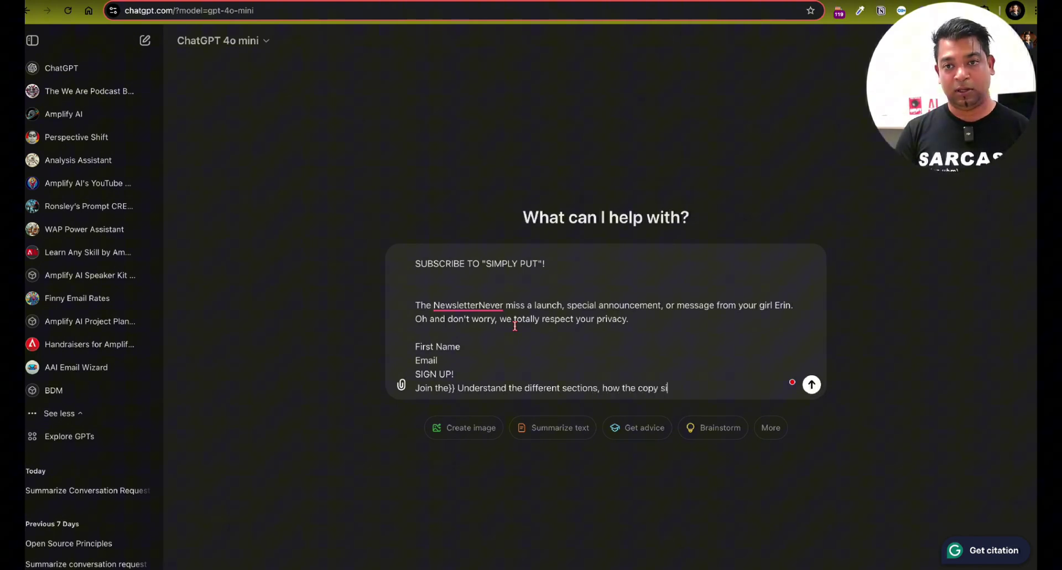
text(ritten)
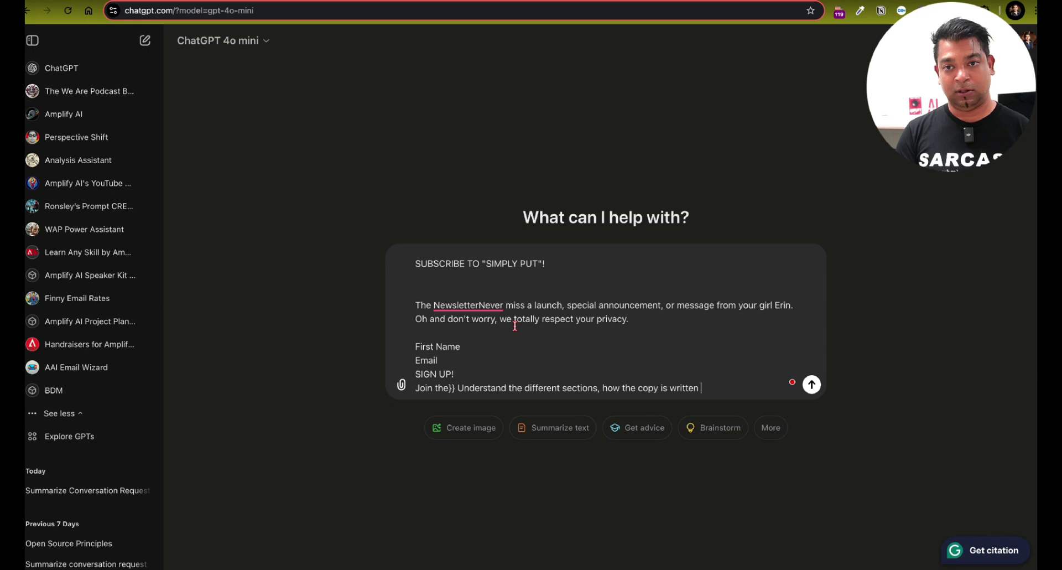
text( and f)
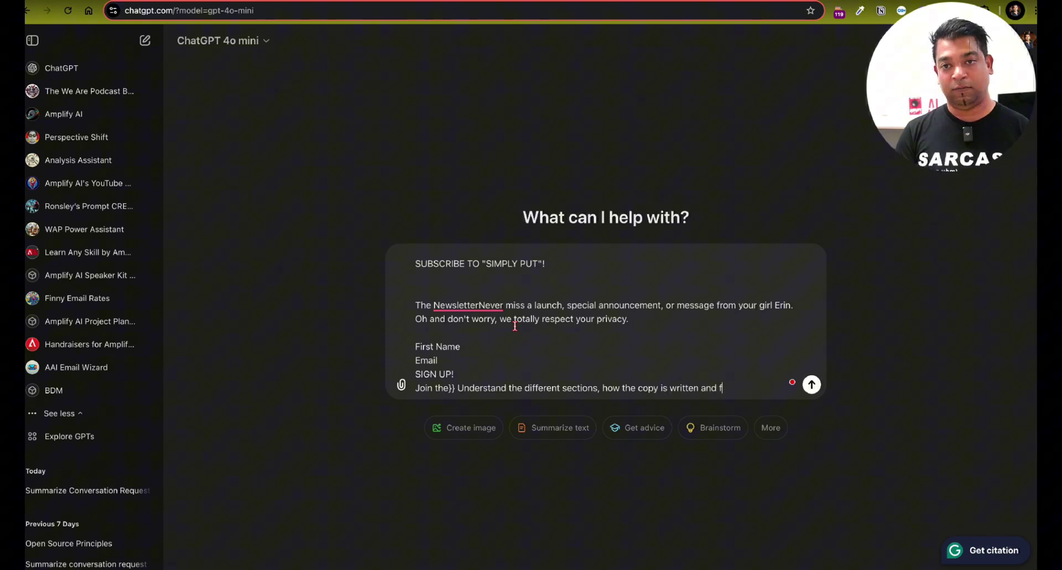
text(ramed, as well as how you can replica)
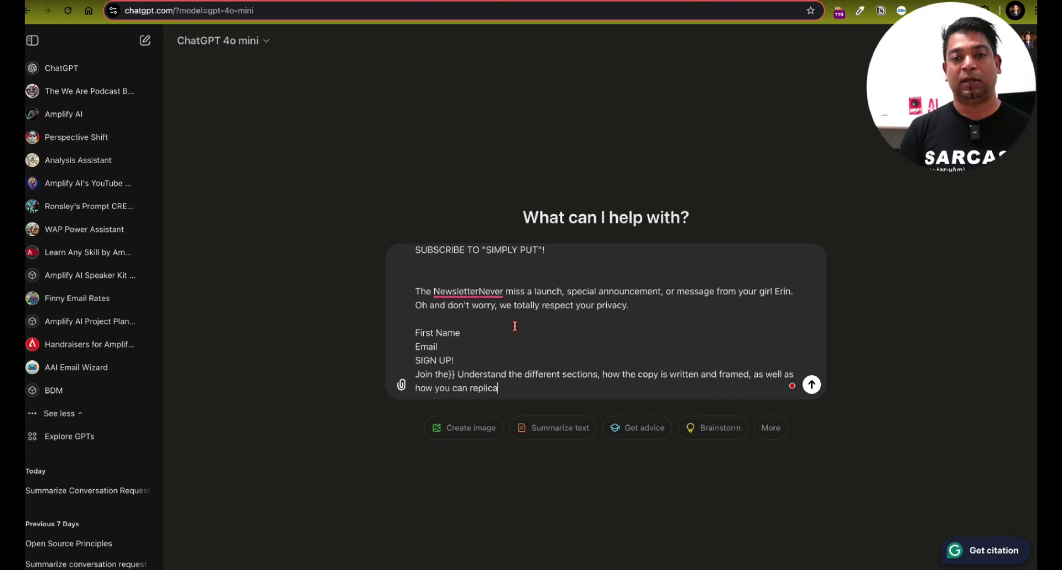
text(te it with)
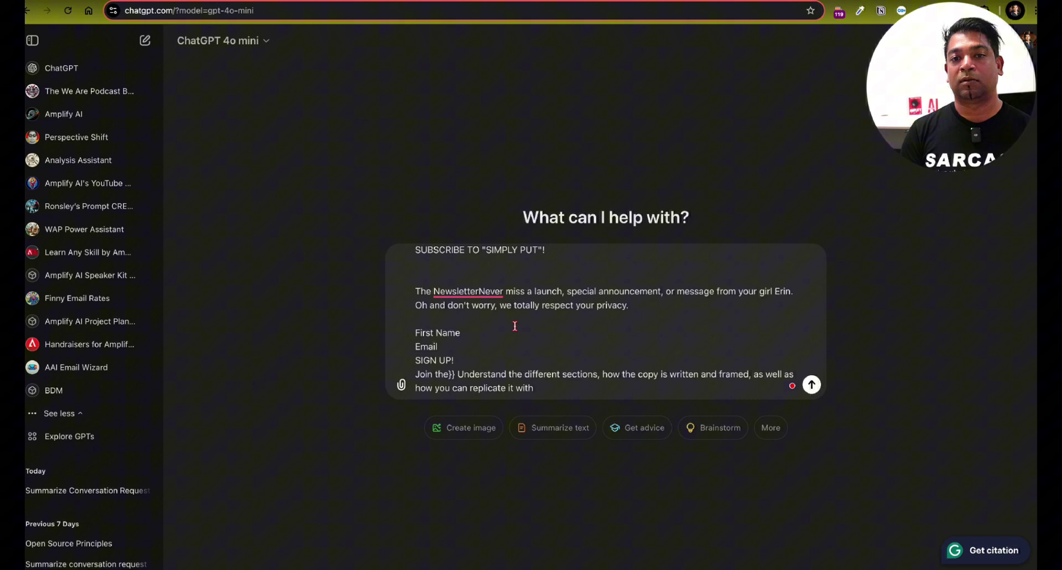
text( my information. Let me know if)
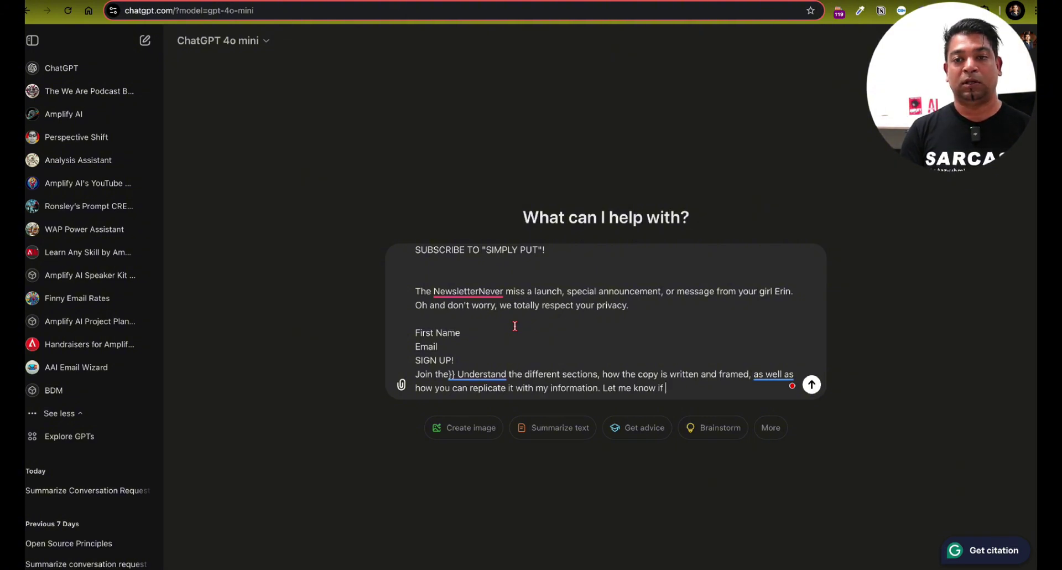
text( that mekes sense)
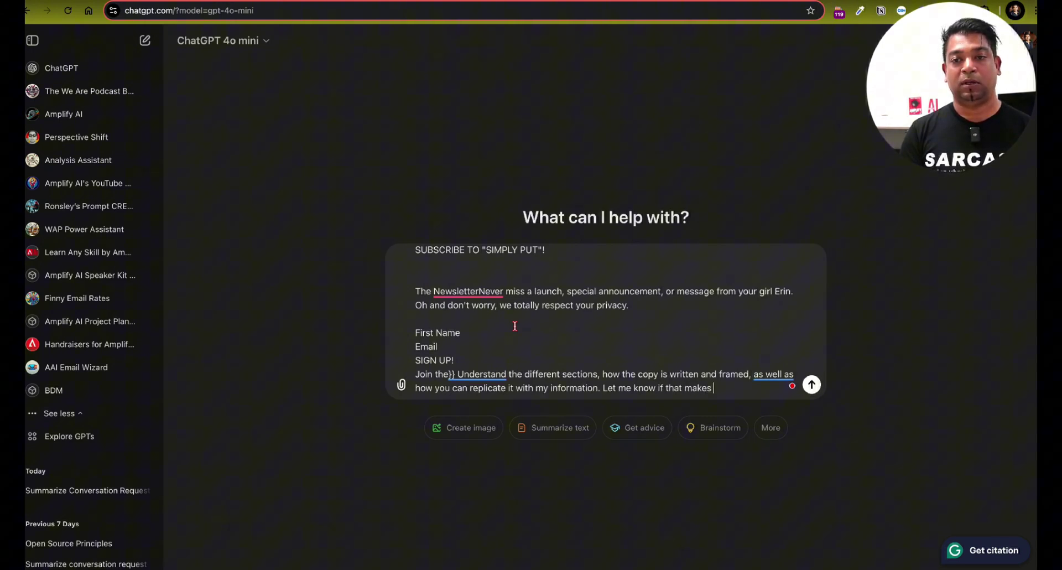
text(.)
key(Return)
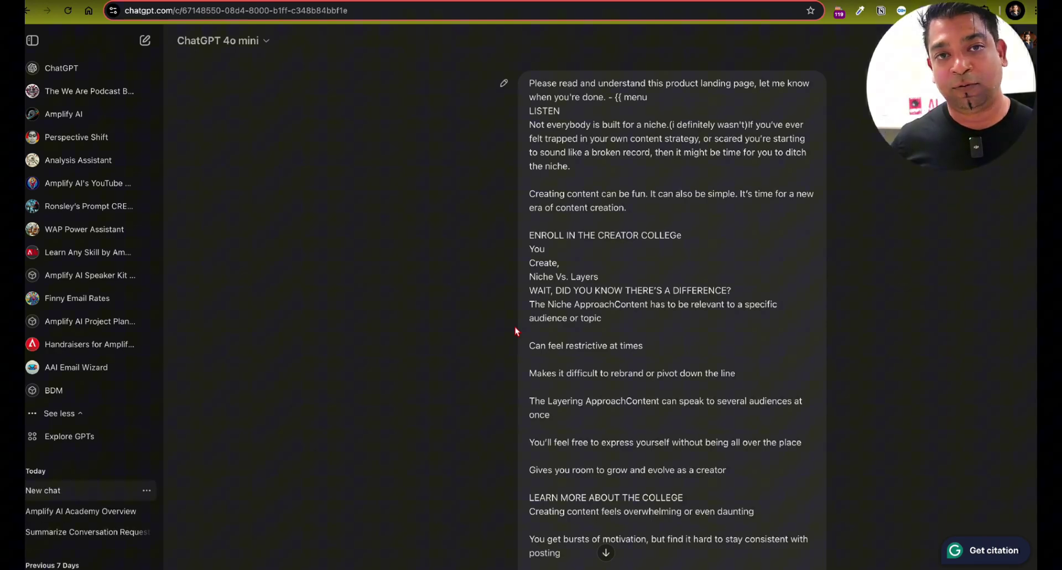
Read through ChatGPT's landing page breakdown, copywriting style notes, replication steps and follow-up questions.
scroll(503, 348, down, 20)
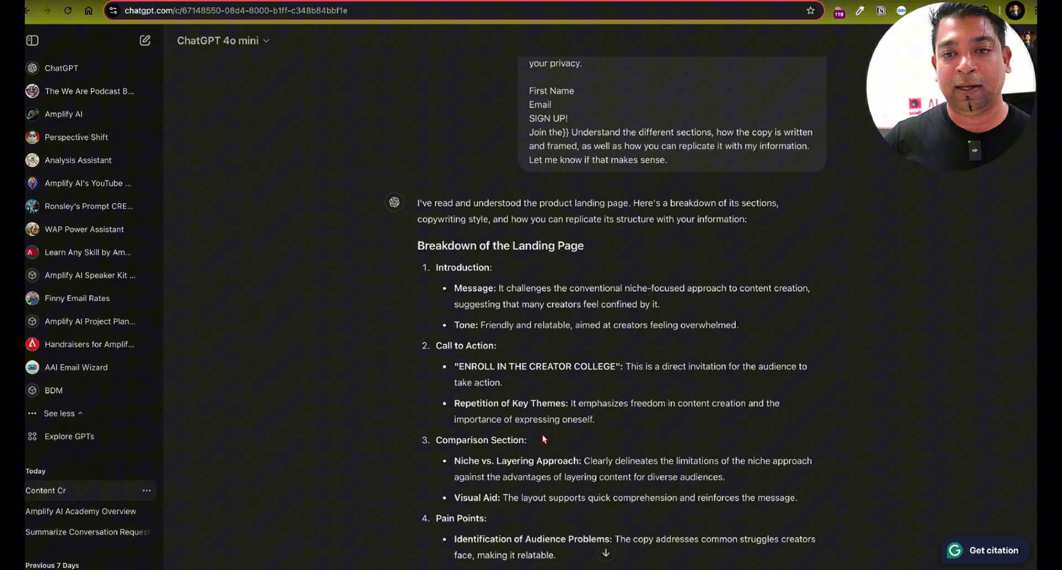
scroll(543, 434, down, 15)
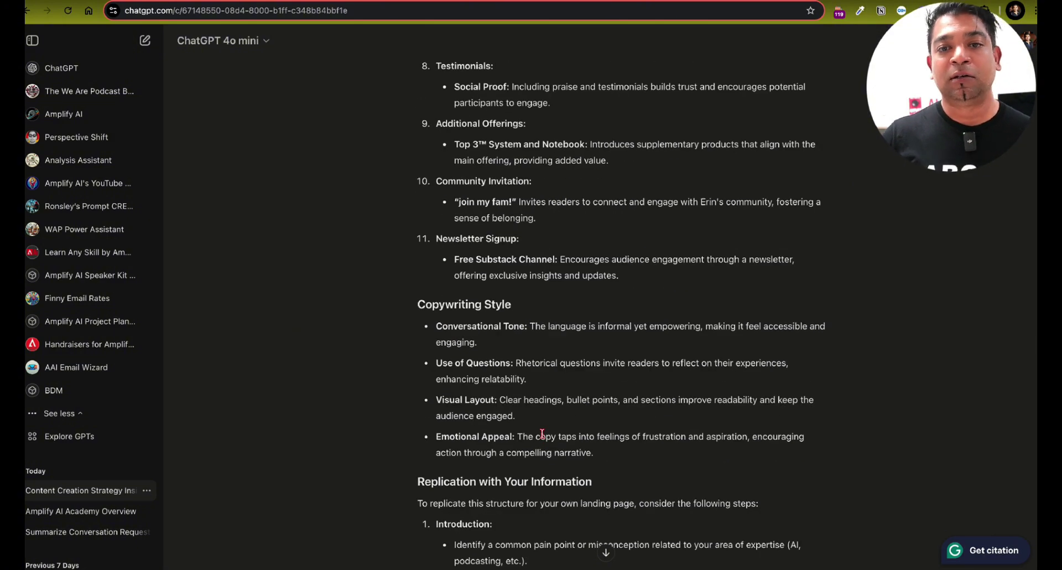
scroll(542, 434, down, 15)
scroll(542, 434, up, 20)
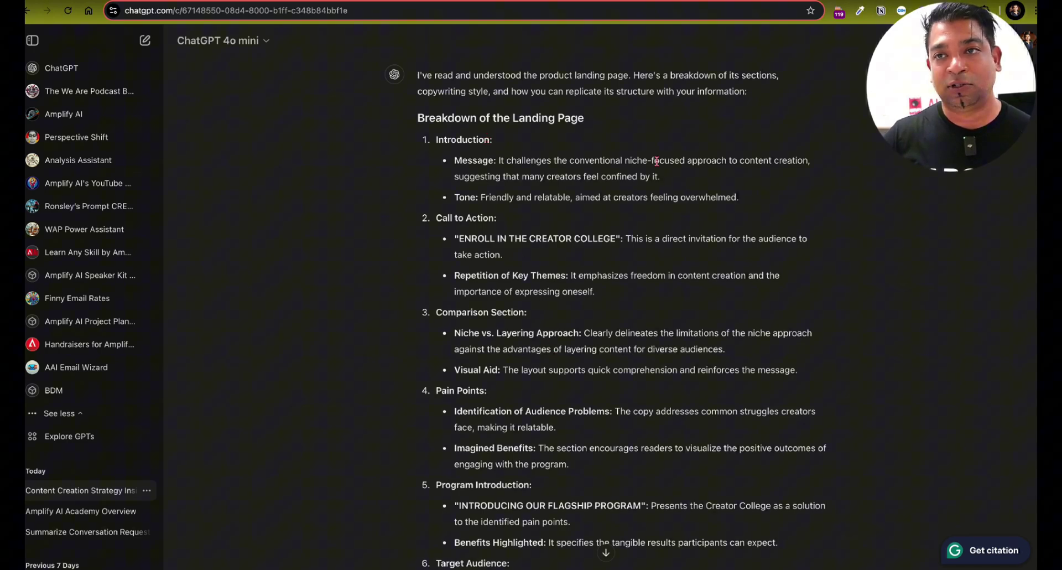
scroll(531, 251, down, 10)
scroll(502, 274, down, 4)
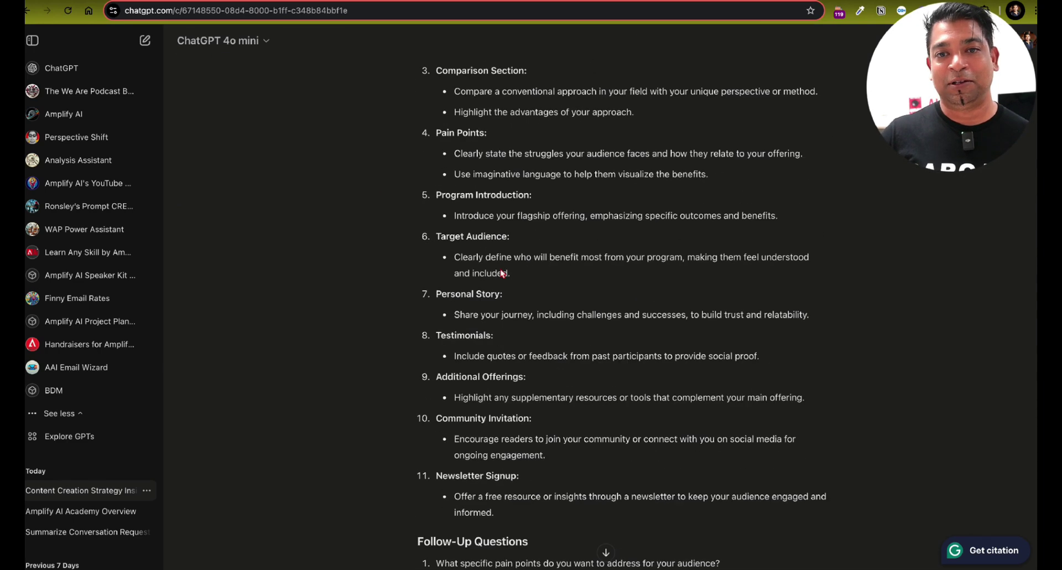
scroll(528, 336, down, 3)
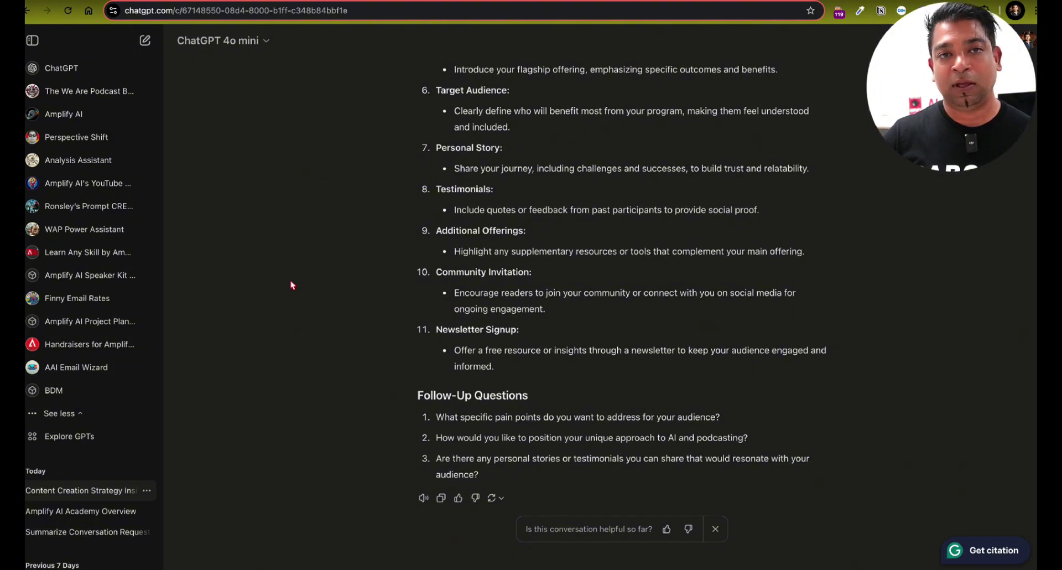
Switch the chat's model to ChatGPT 4o with canvas.
click(243, 42)
click(267, 128)
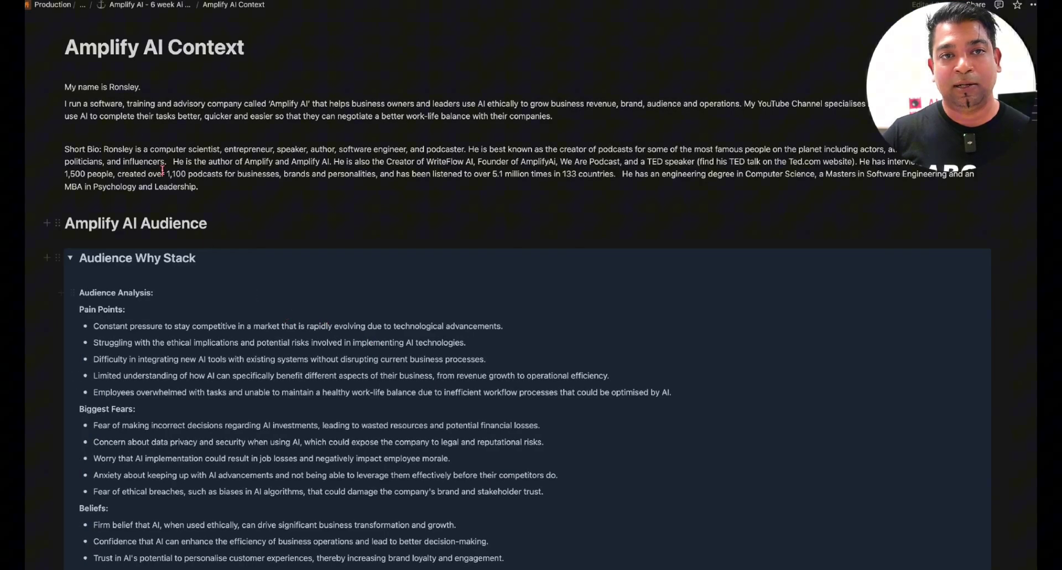
On the Amplify AI Context page, copy the text from the introduction through the end of the Audience Why Stack.
click(96, 71)
scroll(291, 446, down, 10)
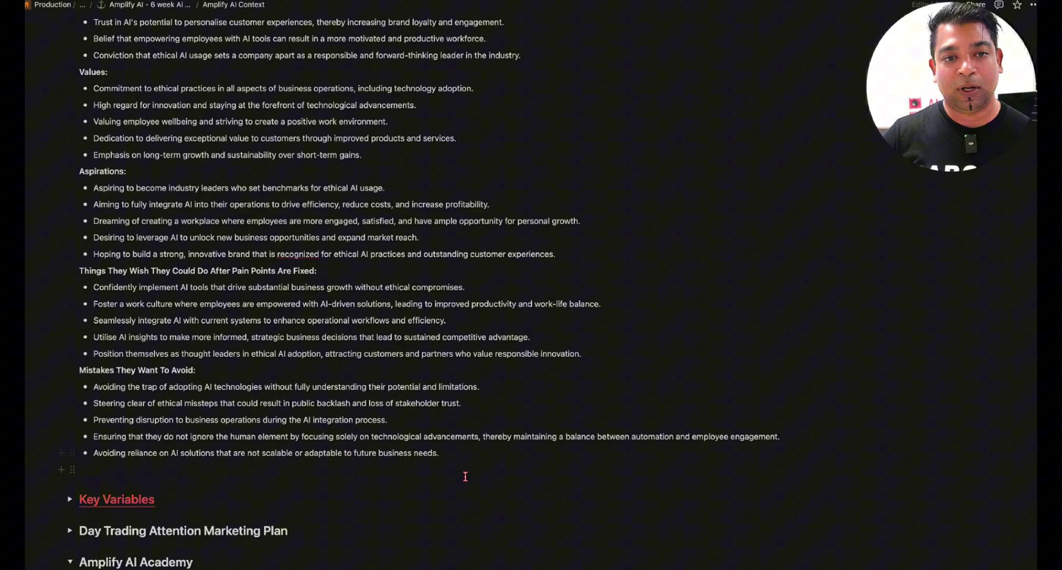
drag(490, 480, 58, 78)
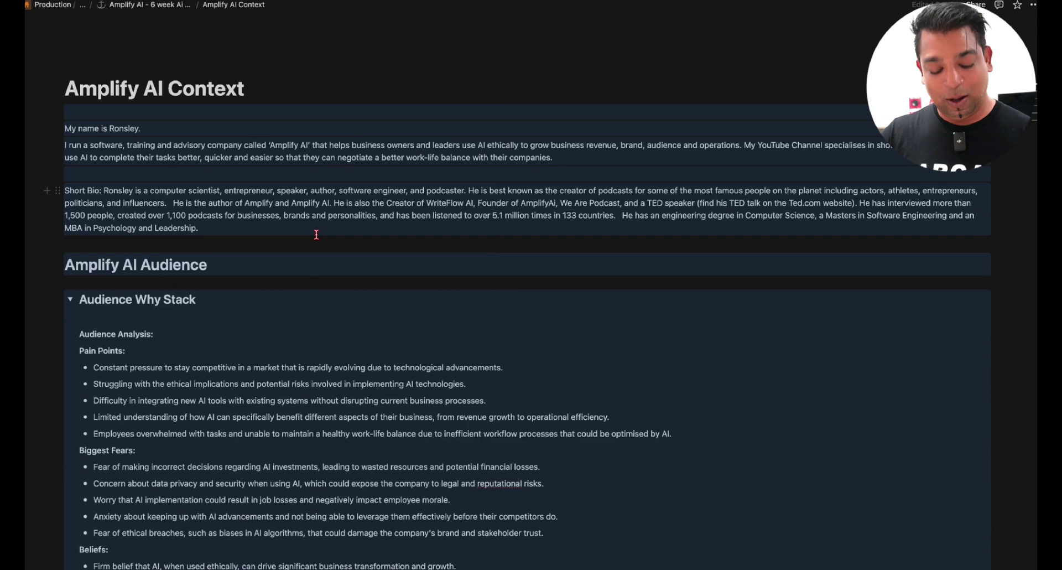
Return to ChatGPT, paste the context and send it with a request to create my product landing page as my marketing assistant, using my voicestyle.
key(alt+Tab)
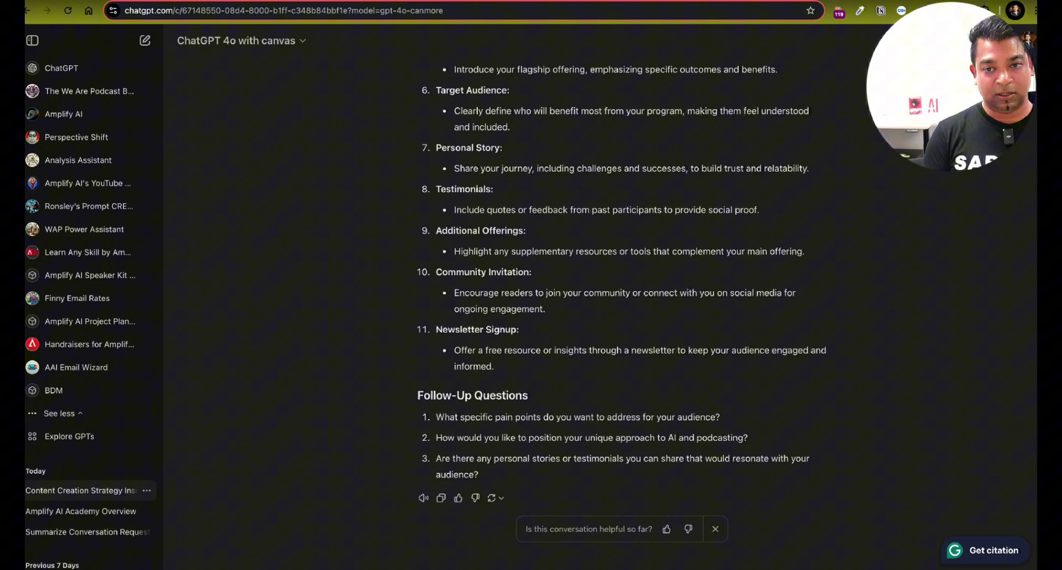
key(ctrl+v)
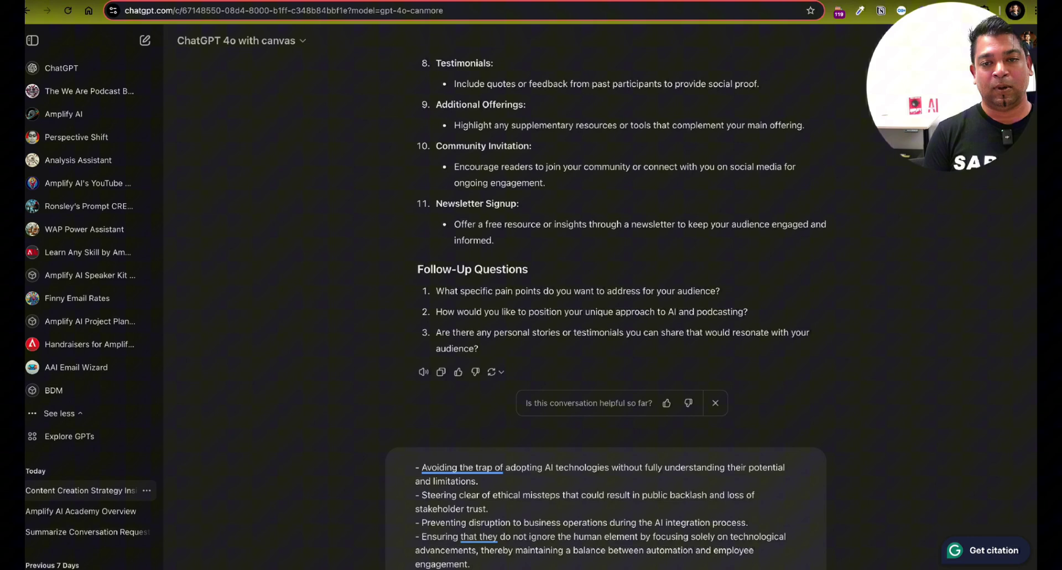
scroll(601, 509, down, 1)
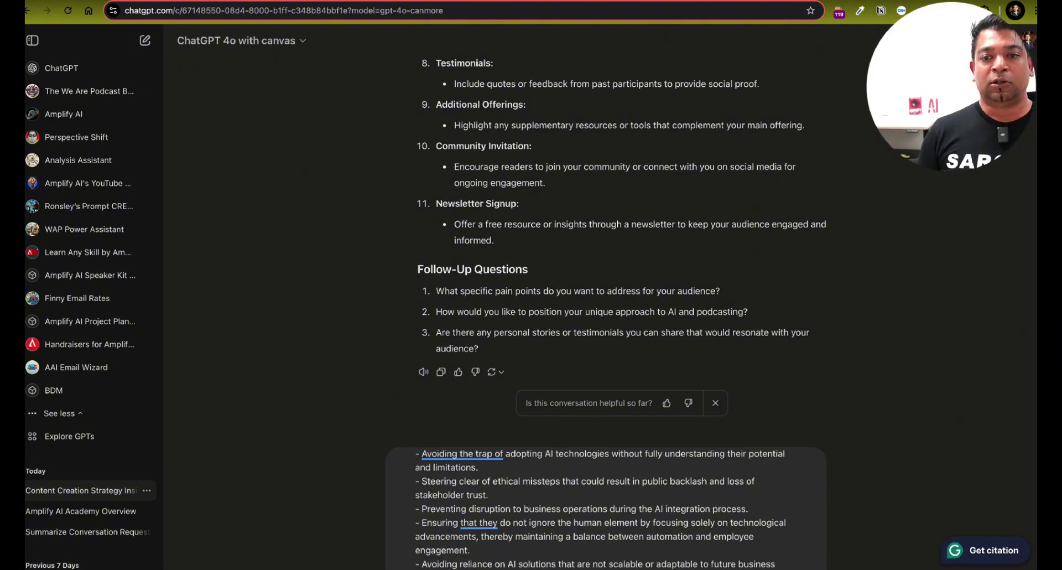
key(Return)
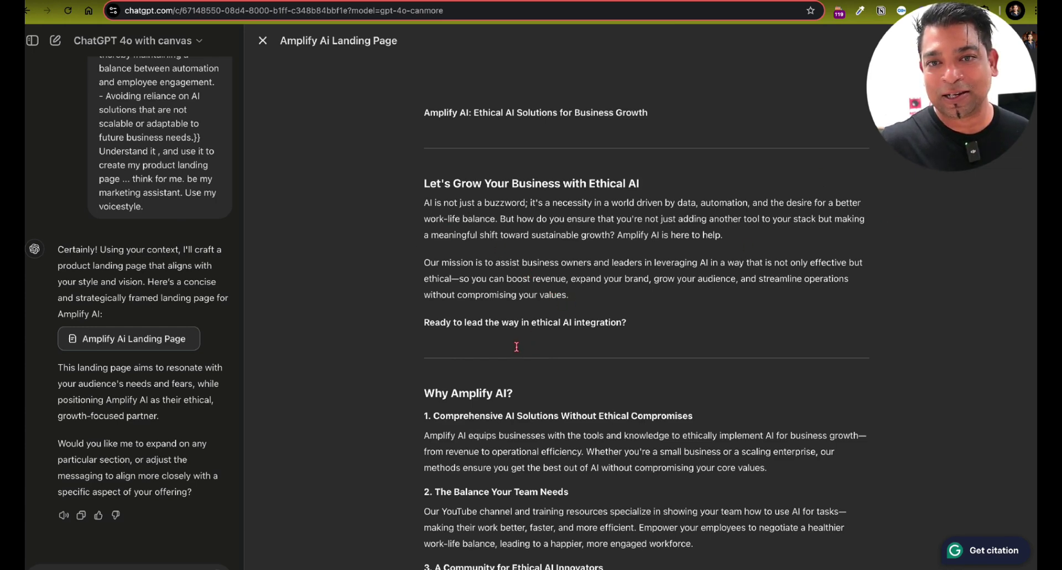
At the end of the landing page canvas, ask ChatGPT to write a set of FAQs there.
click(896, 2)
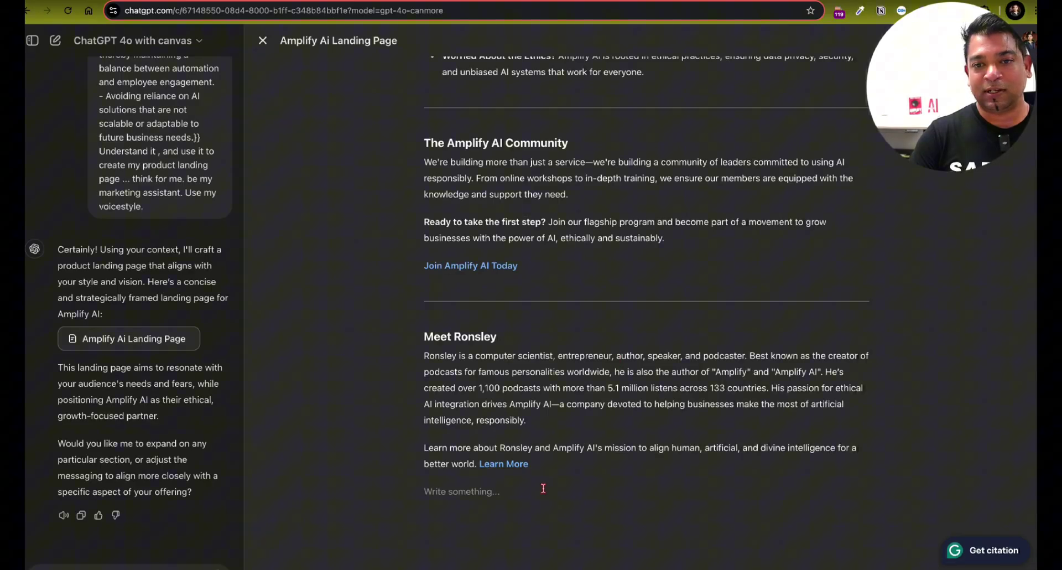
click(484, 498)
text(Ca)
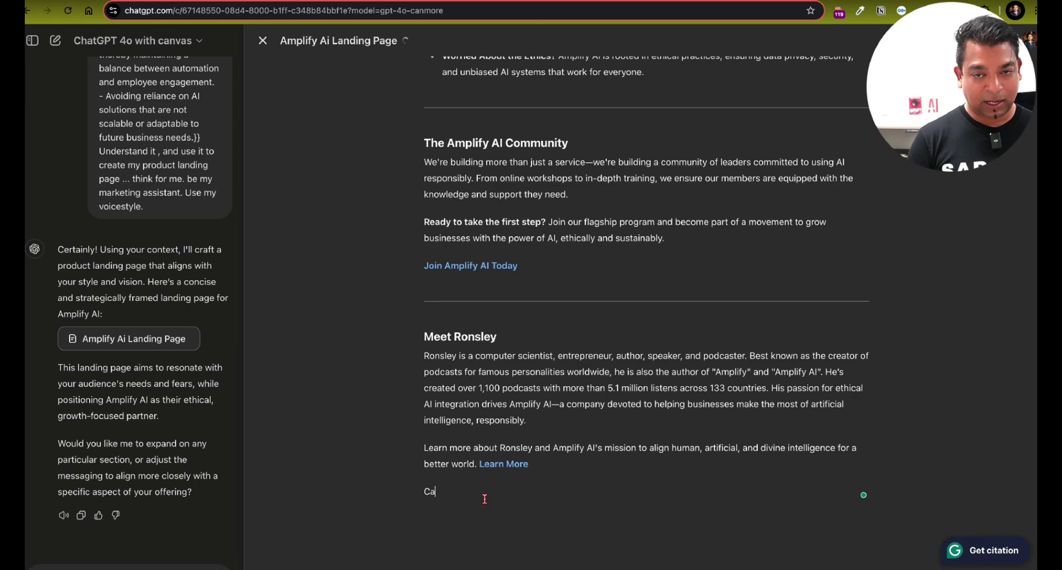
text(n you please)
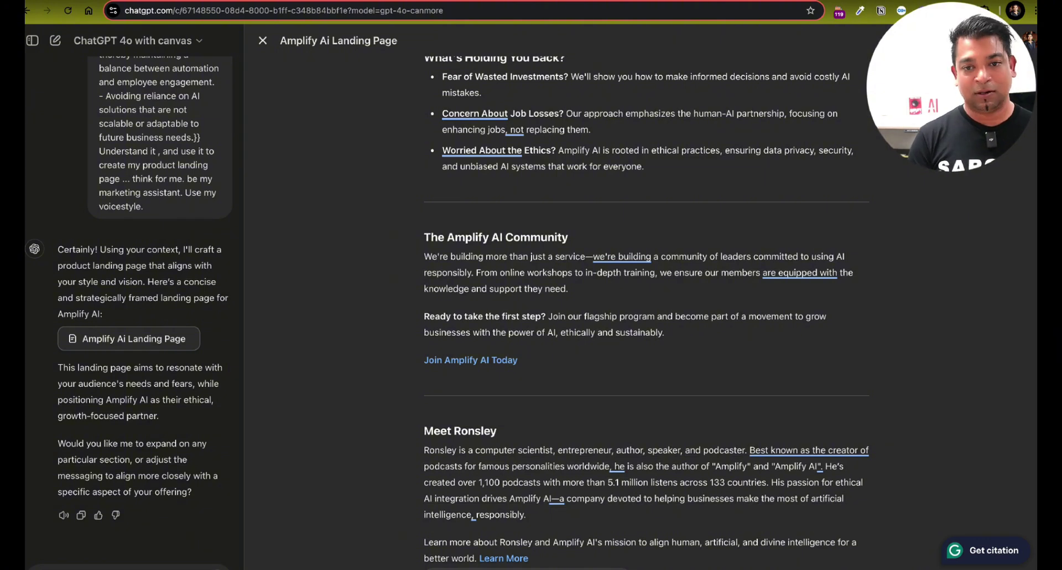
key(Return)
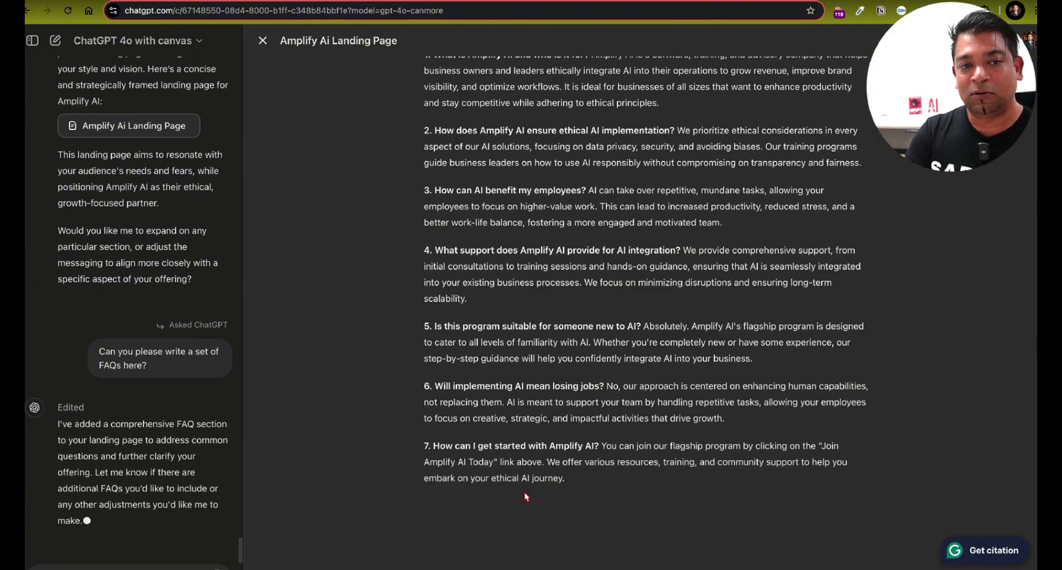
Select the opening section on growing your business with ethical AI and ask ChatGPT to make it more empathetic and realistic for business owners.
scroll(526, 497, up, 15)
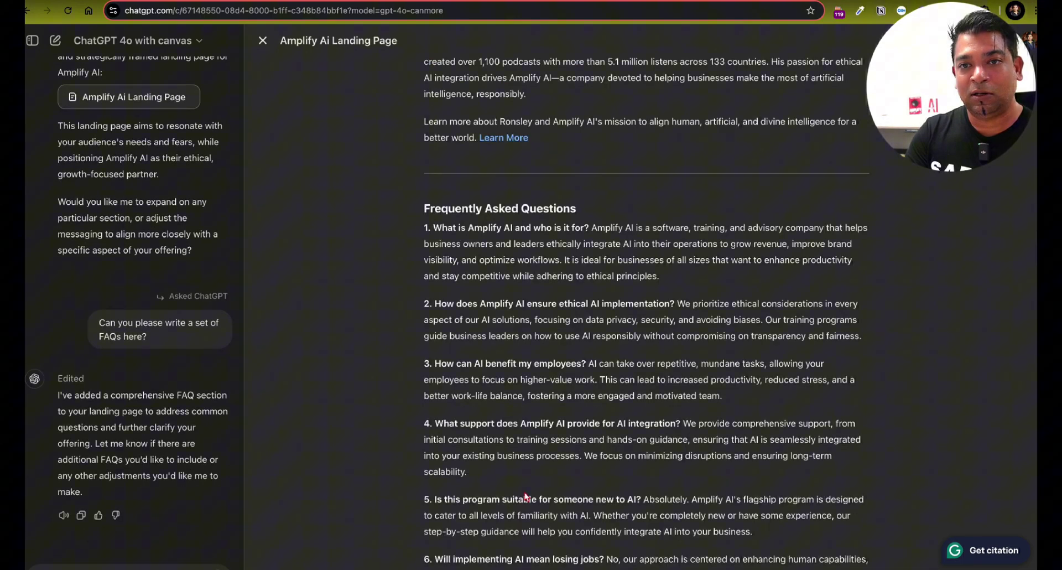
scroll(518, 494, up, 5)
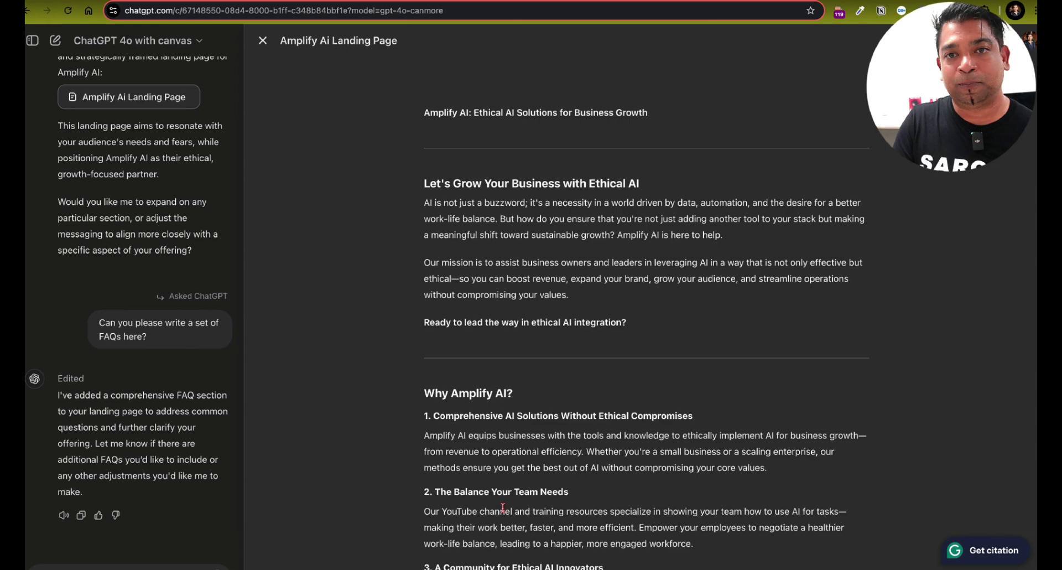
drag(644, 304, 395, 183)
click(395, 181)
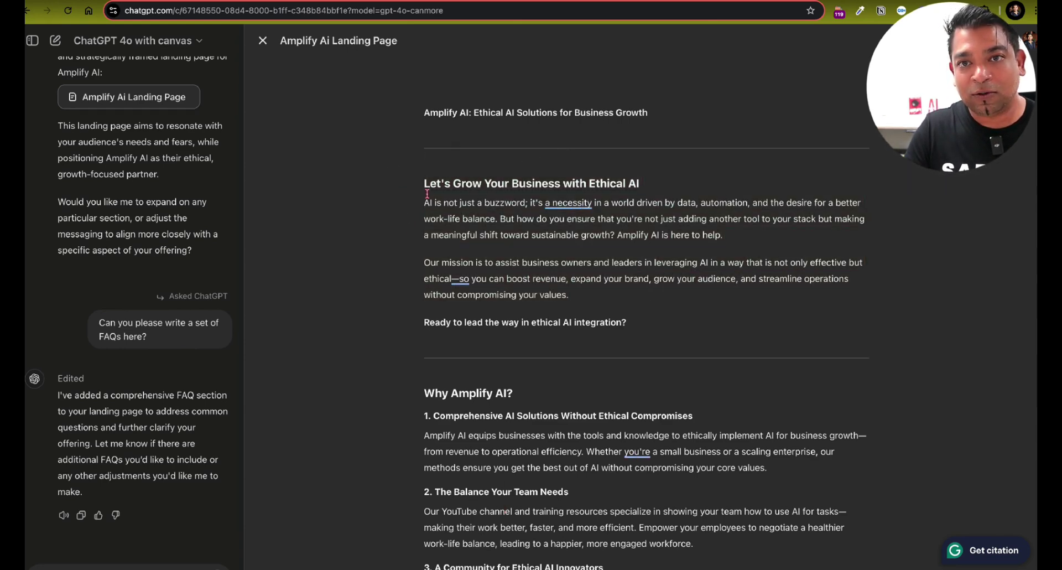
shift+click(694, 314)
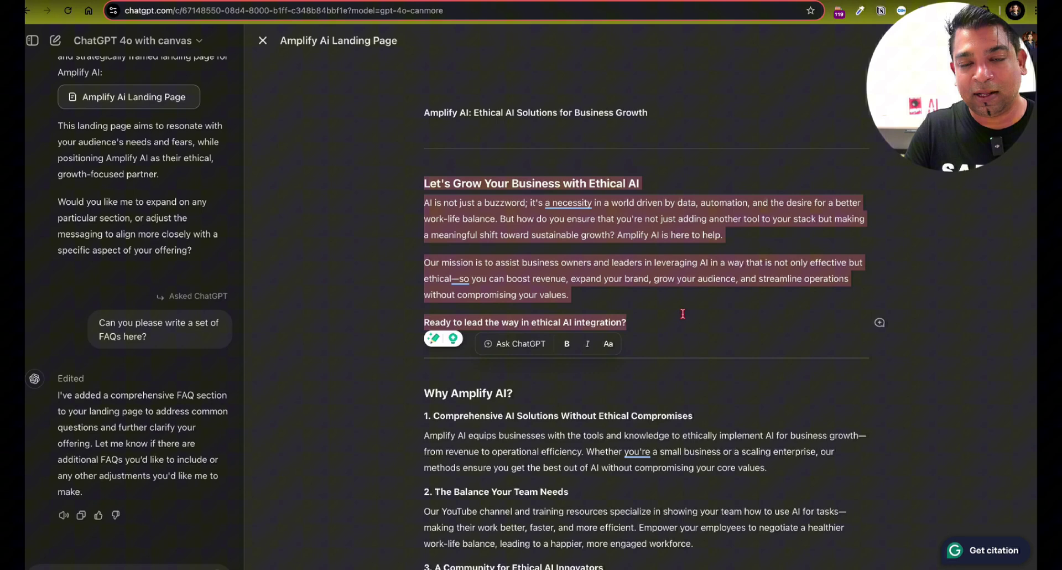
Ask ChatGPT to restructure the selected opening section and write it in my VOICESTYLE, and review the revised page.
text(re)
text(st)
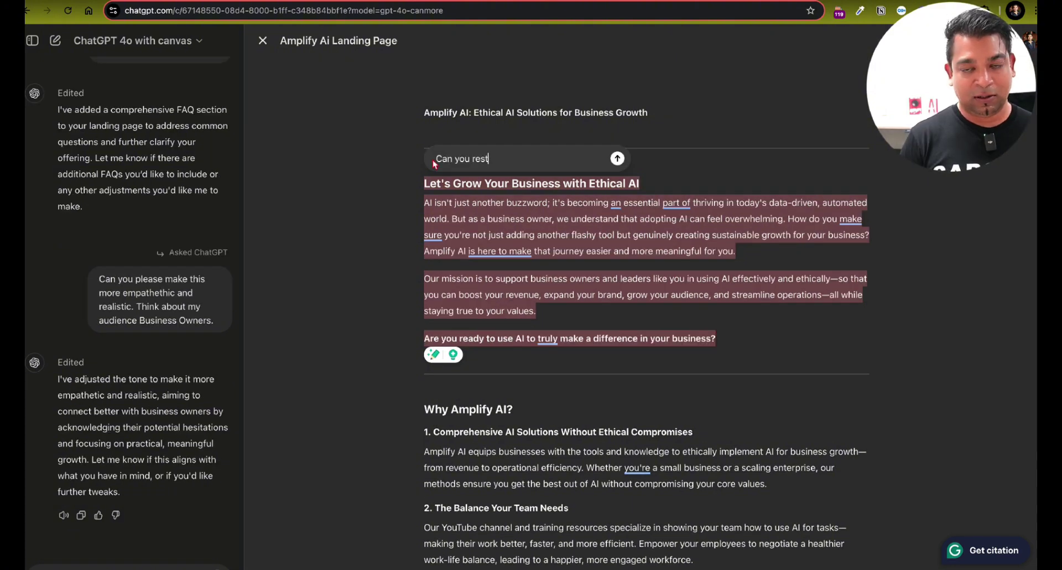
text(urtre)
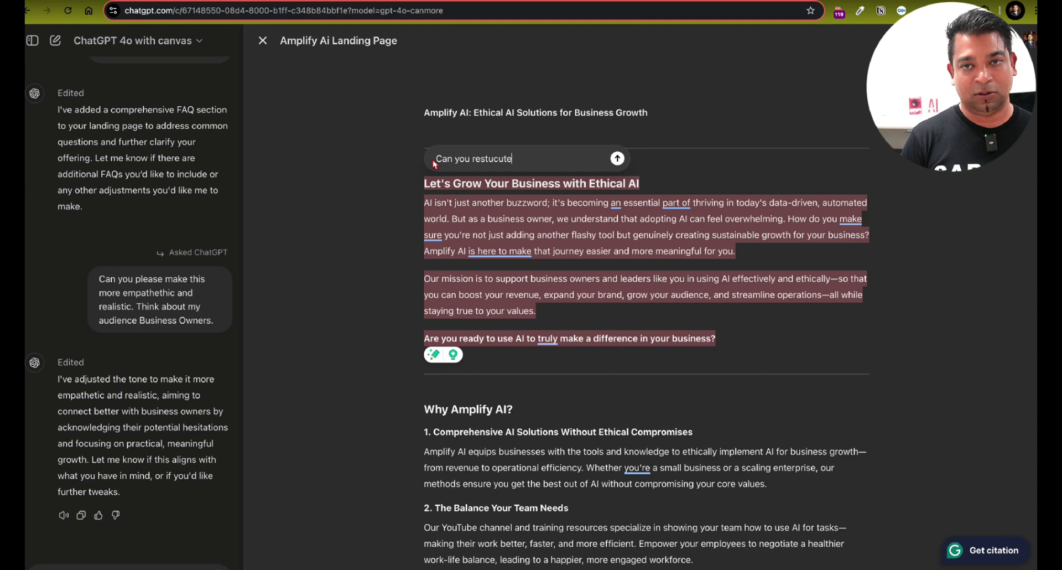
key(BackSpace)
key(BackSpace)
key(BackSpace)
text(tructure this and write it in the UK English?)
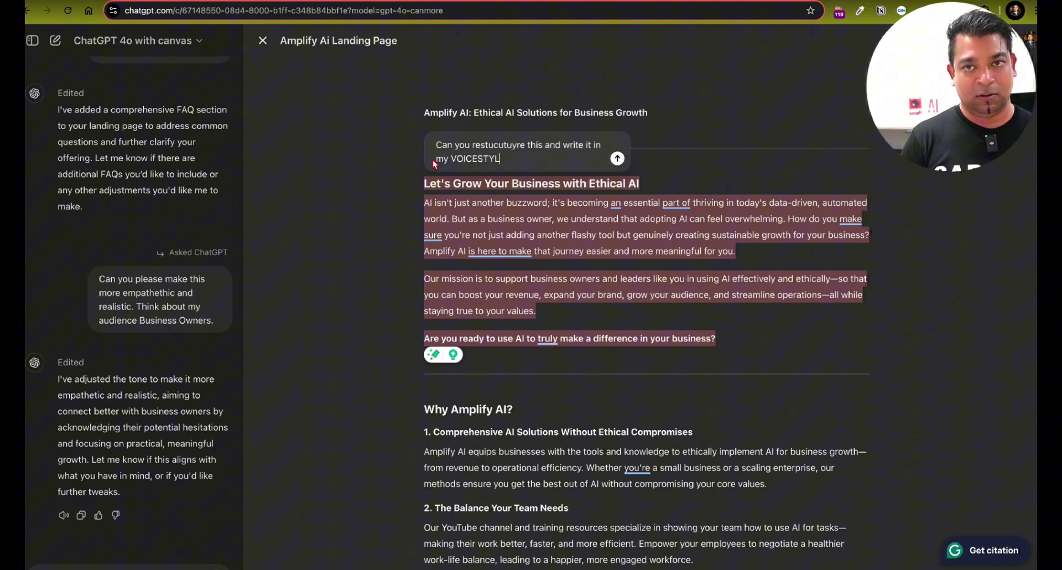
key(Return)
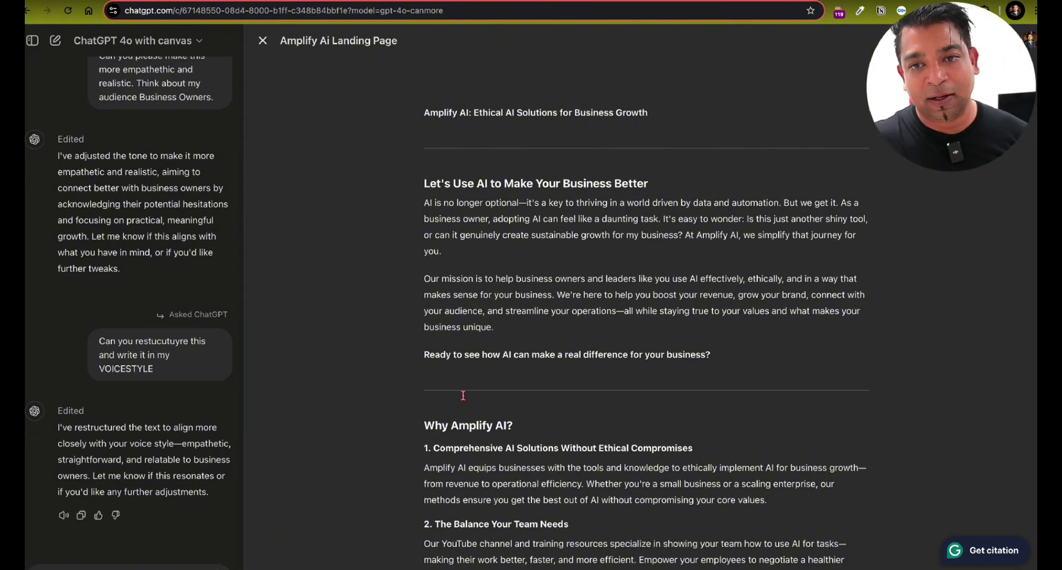
scroll(463, 395, down, 6)
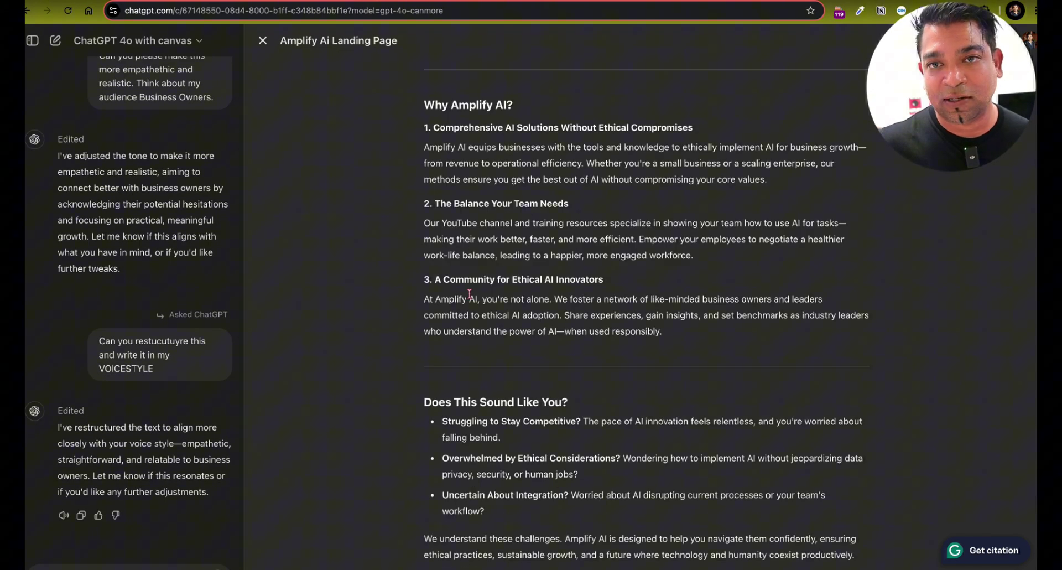